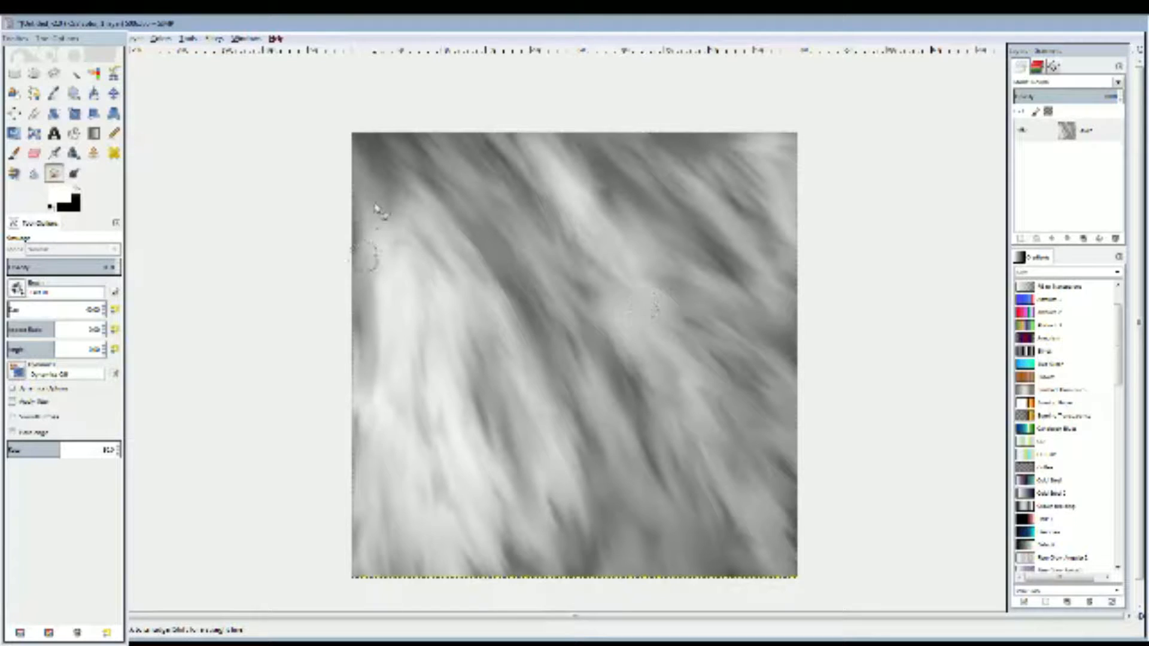
# - Delete the smudged grey layer and add a new transparent layer in its place
pyautogui.moveTo(375, 204)
pyautogui.mouseDown()
pyautogui.moveTo(338, 286)
pyautogui.moveTo(390, 230)
pyautogui.moveTo(361, 280)
pyautogui.moveTo(390, 227)
pyautogui.moveTo(347, 282)
pyautogui.moveTo(386, 271)
pyautogui.mouseUp()
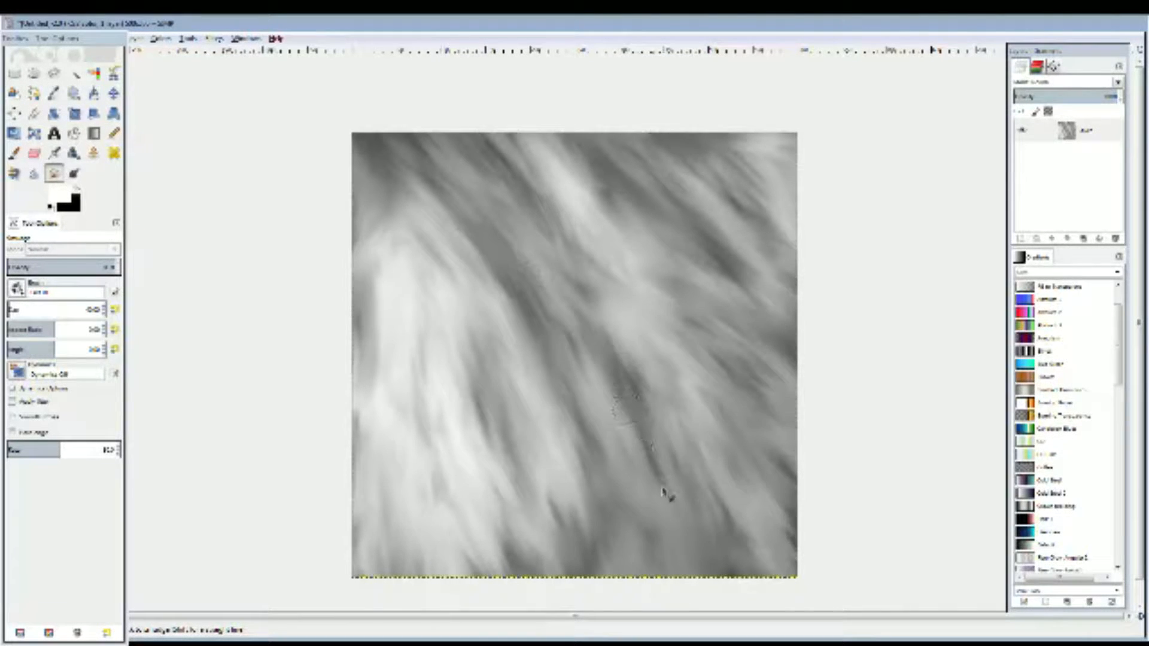
pyautogui.moveTo(680, 508)
pyautogui.mouseDown()
pyautogui.moveTo(655, 463)
pyautogui.moveTo(695, 509)
pyautogui.mouseUp()
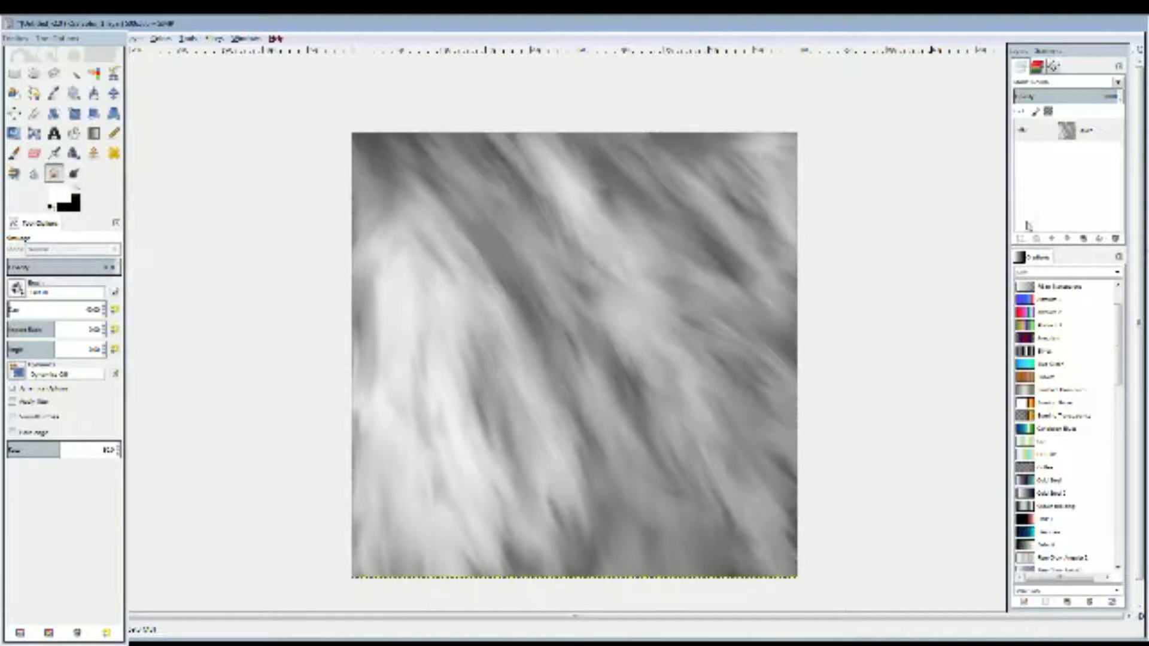
pyautogui.click(1071, 163)
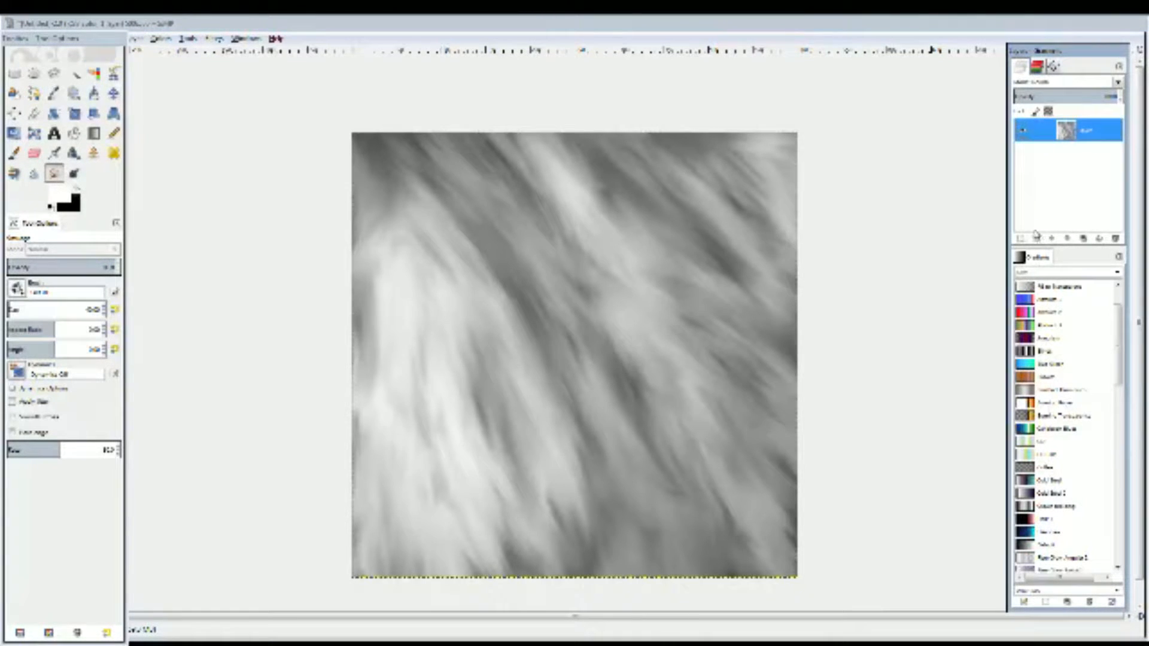
pyautogui.press('Delete')
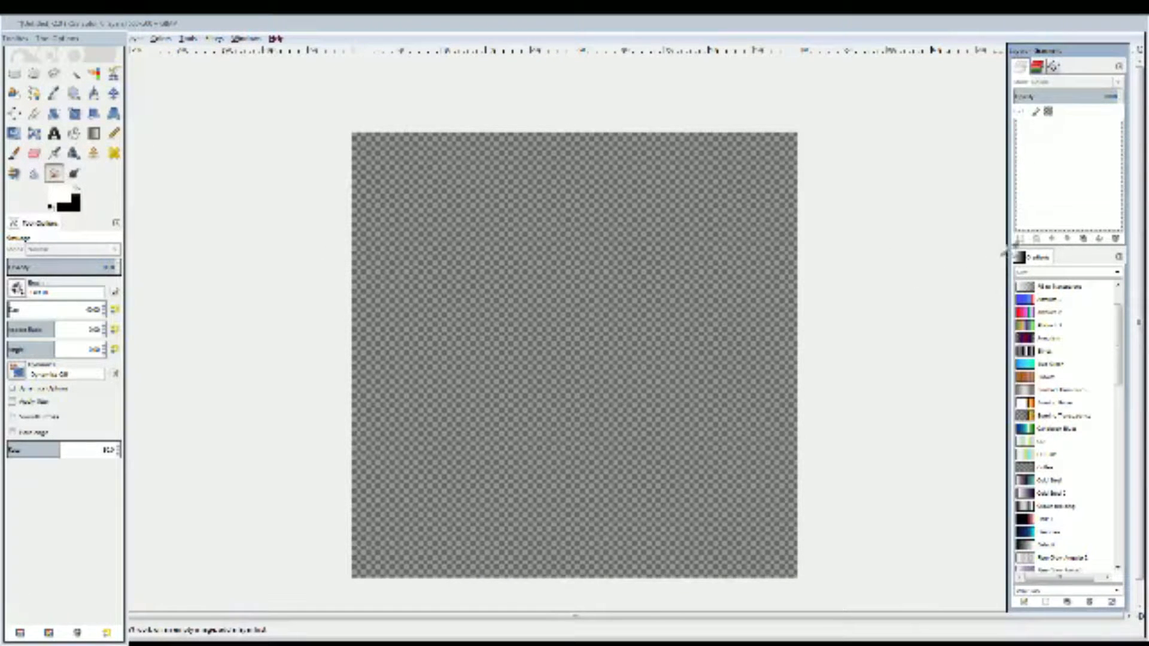
pyautogui.click(1020, 240)
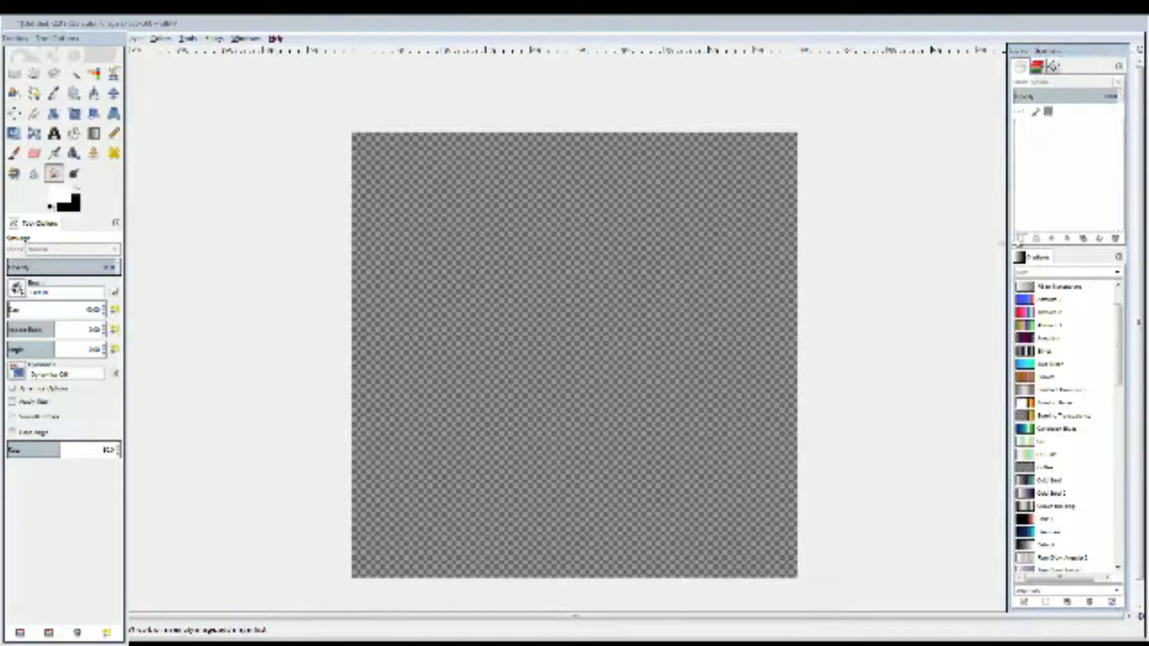
pyautogui.click(192, 296)
# - Choose the brush and bucket-fill the new transparent layer completely with black
pyautogui.click(10, 294)
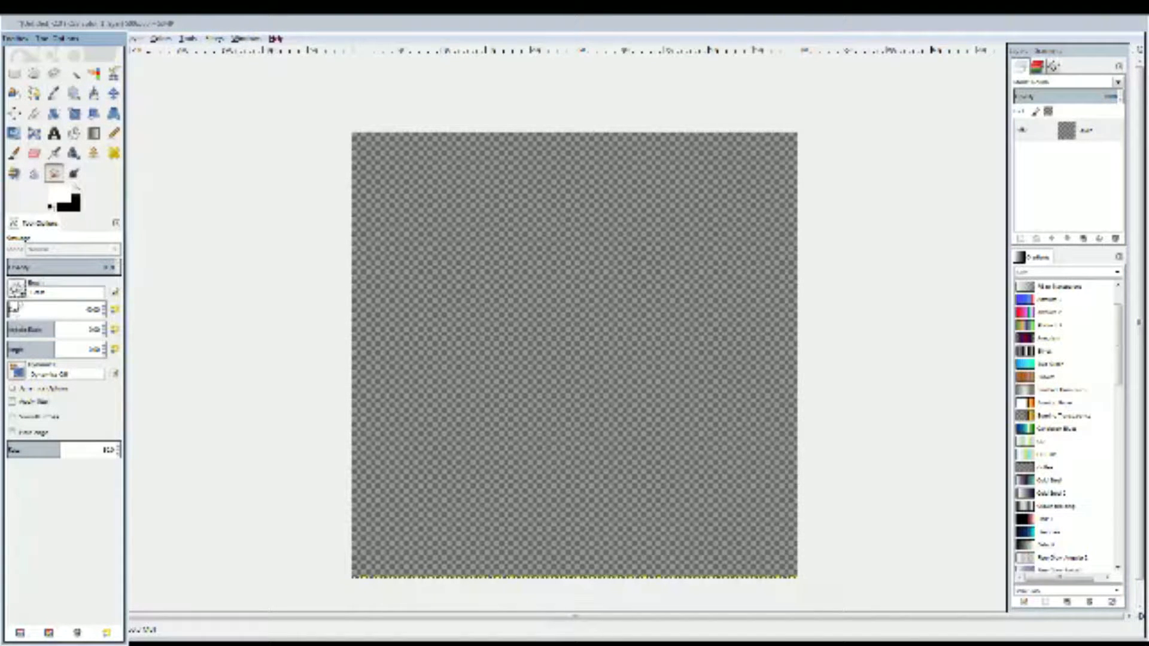
pyautogui.click(71, 406)
pyautogui.click(78, 187)
pyautogui.click(74, 133)
pyautogui.click(532, 261)
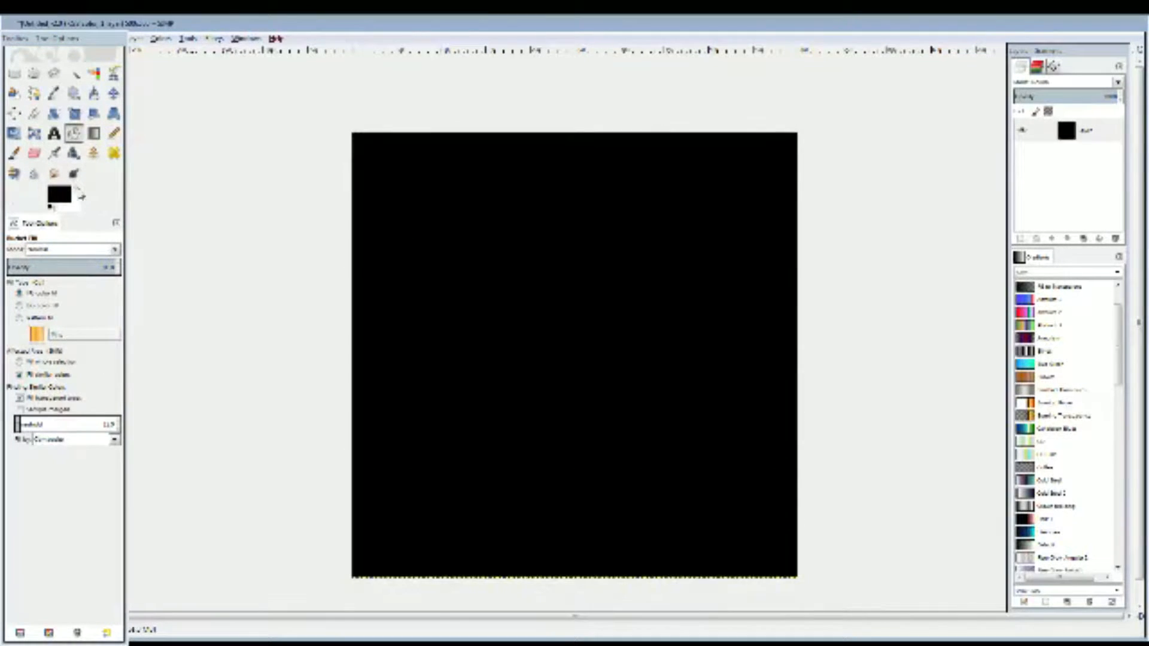
# - Paint overlapping semi-transparent white Pencil strokes on the black layer, fanning downward from the upper-left area of the canvas
pyautogui.press('x')
pyautogui.click(114, 133)
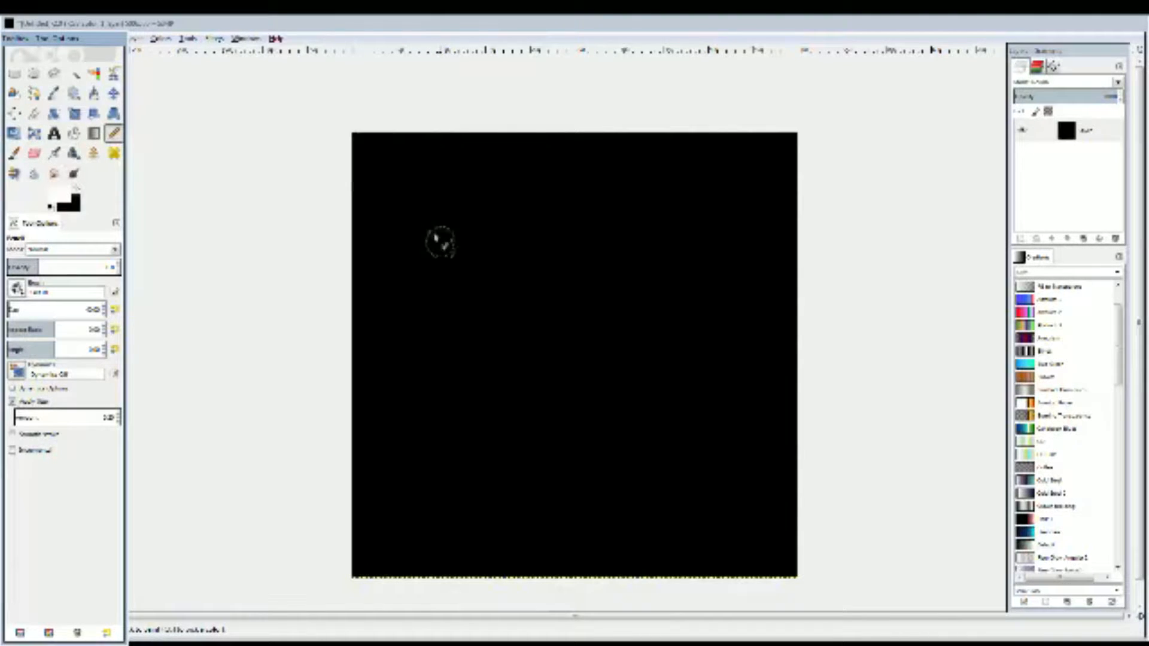
pyautogui.moveTo(468, 221)
pyautogui.mouseDown()
pyautogui.moveTo(527, 299)
pyautogui.moveTo(557, 409)
pyautogui.moveTo(488, 233)
pyautogui.moveTo(446, 251)
pyautogui.moveTo(485, 377)
pyautogui.moveTo(449, 239)
pyautogui.moveTo(485, 257)
pyautogui.moveTo(509, 359)
pyautogui.moveTo(467, 239)
pyautogui.moveTo(428, 252)
pyautogui.moveTo(522, 446)
pyautogui.moveTo(488, 341)
pyautogui.moveTo(470, 336)
pyautogui.moveTo(435, 380)
pyautogui.moveTo(599, 326)
pyautogui.moveTo(605, 359)
pyautogui.moveTo(567, 304)
pyautogui.moveTo(551, 308)
pyautogui.moveTo(540, 272)
pyautogui.mouseUp()
pyautogui.moveTo(428, 312)
pyautogui.mouseDown()
pyautogui.moveTo(440, 233)
pyautogui.moveTo(391, 312)
pyautogui.moveTo(425, 271)
pyautogui.moveTo(414, 298)
pyautogui.moveTo(460, 351)
pyautogui.moveTo(488, 319)
pyautogui.moveTo(444, 377)
pyautogui.moveTo(440, 364)
pyautogui.moveTo(436, 405)
pyautogui.moveTo(373, 401)
pyautogui.moveTo(406, 313)
pyautogui.moveTo(436, 401)
pyautogui.moveTo(406, 398)
pyautogui.moveTo(446, 326)
pyautogui.moveTo(529, 409)
pyautogui.moveTo(418, 447)
pyautogui.moveTo(422, 412)
pyautogui.moveTo(467, 554)
pyautogui.moveTo(425, 445)
pyautogui.moveTo(452, 407)
pyautogui.moveTo(465, 512)
pyautogui.moveTo(515, 396)
pyautogui.moveTo(479, 579)
pyautogui.moveTo(439, 373)
pyautogui.moveTo(463, 392)
pyautogui.moveTo(485, 533)
pyautogui.mouseUp()
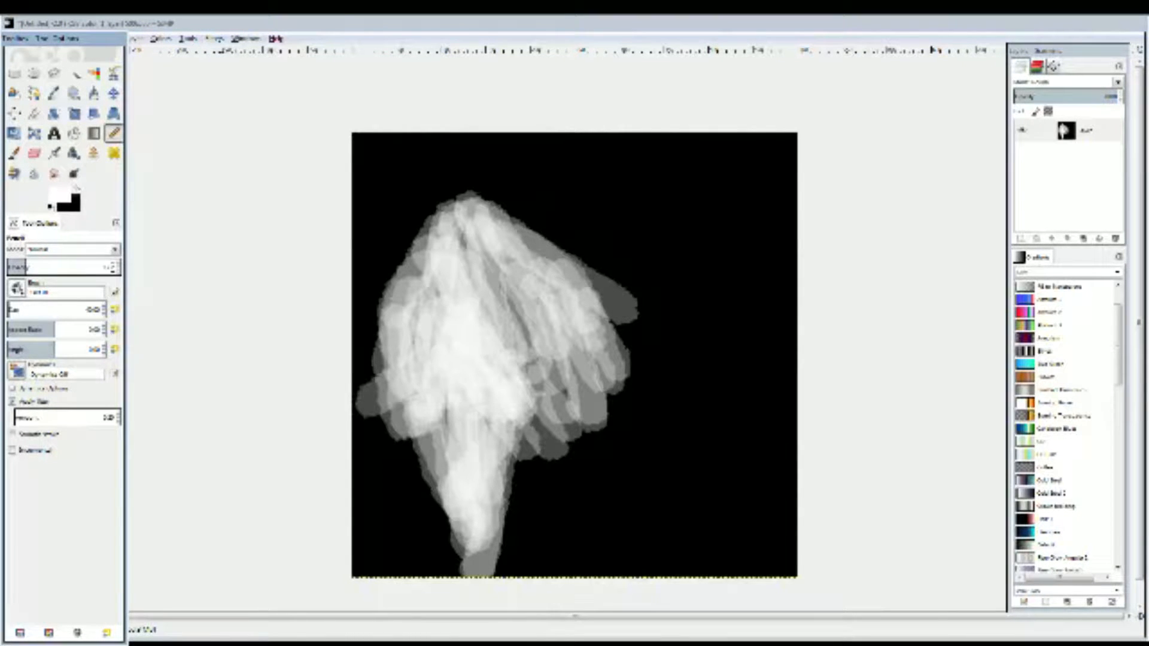
# - Lower the Pencil opacity and cover the remaining black areas out to all canvas edges with overlapping faint white strokes
pyautogui.moveTo(419, 192)
pyautogui.mouseDown()
pyautogui.moveTo(598, 197)
pyautogui.moveTo(628, 270)
pyautogui.moveTo(549, 253)
pyautogui.moveTo(654, 441)
pyautogui.moveTo(598, 371)
pyautogui.moveTo(618, 488)
pyautogui.moveTo(560, 400)
pyautogui.moveTo(614, 470)
pyautogui.moveTo(664, 479)
pyautogui.moveTo(653, 494)
pyautogui.moveTo(386, 309)
pyautogui.moveTo(326, 341)
pyautogui.moveTo(423, 218)
pyautogui.moveTo(458, 284)
pyautogui.moveTo(391, 566)
pyautogui.moveTo(405, 620)
pyautogui.moveTo(428, 603)
pyautogui.moveTo(419, 455)
pyautogui.moveTo(389, 431)
pyautogui.moveTo(425, 386)
pyautogui.mouseUp()
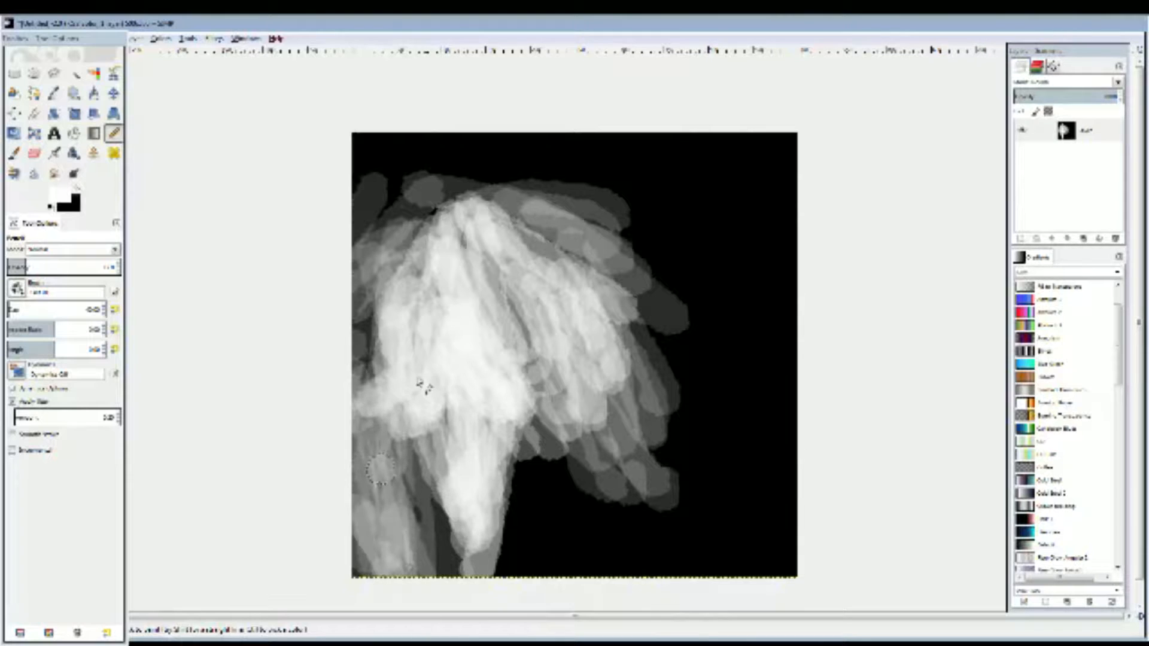
pyautogui.moveTo(367, 263)
pyautogui.mouseDown()
pyautogui.moveTo(436, 291)
pyautogui.moveTo(437, 236)
pyautogui.moveTo(403, 122)
pyautogui.moveTo(389, 156)
pyautogui.moveTo(446, 224)
pyautogui.moveTo(465, 229)
pyautogui.moveTo(465, 72)
pyautogui.moveTo(466, 210)
pyautogui.moveTo(410, 116)
pyautogui.moveTo(570, 266)
pyautogui.mouseUp()
pyautogui.moveTo(539, 419)
pyautogui.mouseDown()
pyautogui.moveTo(636, 593)
pyautogui.moveTo(529, 465)
pyautogui.moveTo(578, 595)
pyautogui.moveTo(608, 533)
pyautogui.moveTo(519, 443)
pyautogui.moveTo(540, 419)
pyautogui.moveTo(562, 515)
pyautogui.moveTo(489, 430)
pyautogui.moveTo(531, 554)
pyautogui.moveTo(532, 523)
pyautogui.moveTo(502, 581)
pyautogui.moveTo(520, 503)
pyautogui.moveTo(552, 554)
pyautogui.moveTo(562, 625)
pyautogui.mouseUp()
pyautogui.moveTo(391, 455); pyautogui.dragTo(471, 564)
pyautogui.moveTo(393, 432)
pyautogui.mouseDown()
pyautogui.moveTo(424, 563)
pyautogui.moveTo(465, 560)
pyautogui.mouseUp()
pyautogui.moveTo(430, 479); pyautogui.dragTo(475, 563)
pyautogui.moveTo(594, 425); pyautogui.dragTo(692, 503)
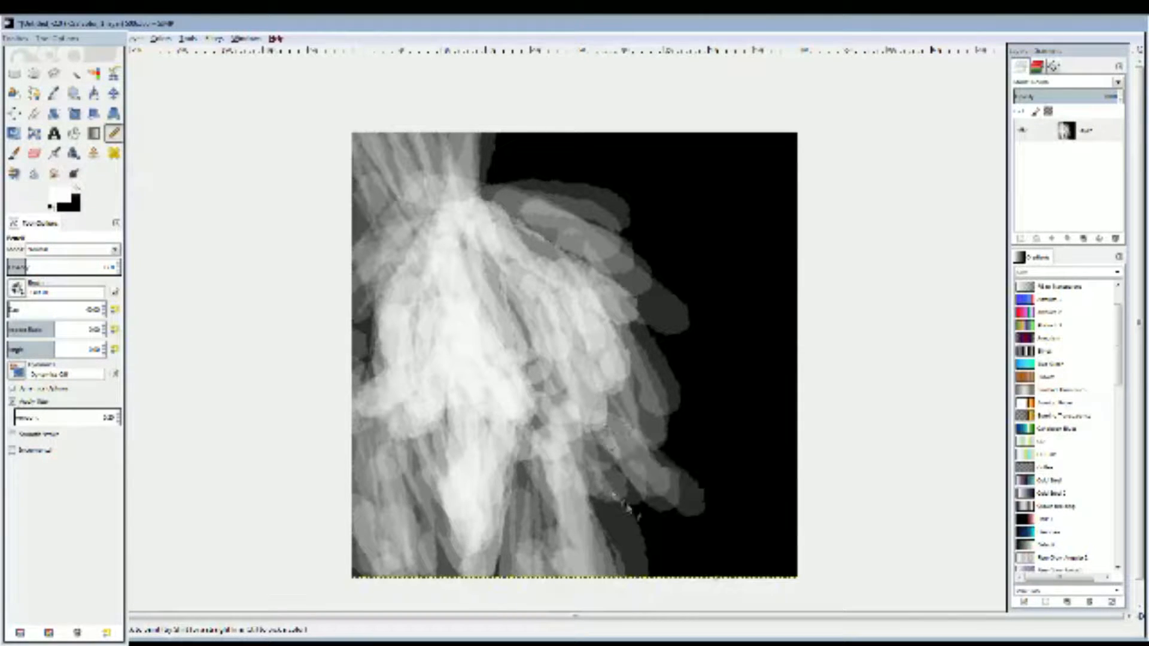
pyautogui.moveTo(602, 478); pyautogui.dragTo(736, 576)
pyautogui.moveTo(589, 419); pyautogui.dragTo(716, 577)
pyautogui.moveTo(599, 455); pyautogui.dragTo(685, 592)
pyautogui.moveTo(616, 422); pyautogui.dragTo(760, 578)
pyautogui.moveTo(560, 443)
pyautogui.mouseDown()
pyautogui.moveTo(659, 578)
pyautogui.moveTo(616, 566)
pyautogui.mouseUp()
pyautogui.moveTo(397, 269)
pyautogui.mouseDown()
pyautogui.moveTo(366, 371)
pyautogui.moveTo(368, 416)
pyautogui.mouseUp()
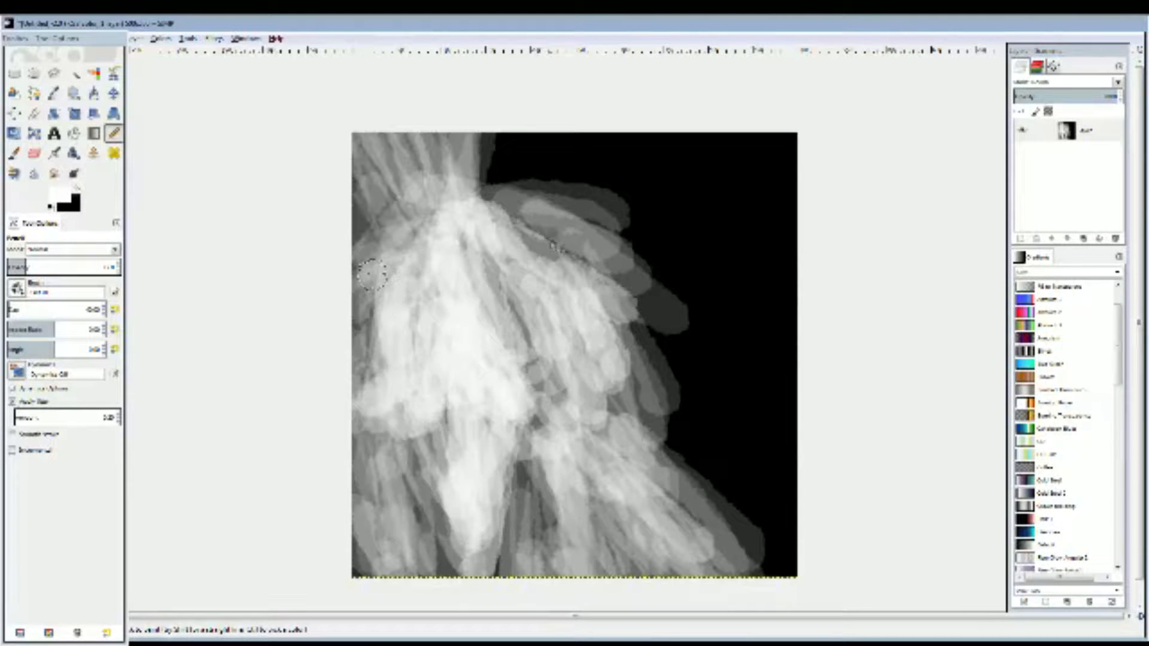
pyautogui.moveTo(546, 242); pyautogui.dragTo(583, 133)
pyautogui.moveTo(529, 264)
pyautogui.mouseDown()
pyautogui.moveTo(566, 133)
pyautogui.moveTo(542, 133)
pyautogui.mouseUp()
pyautogui.moveTo(524, 234); pyautogui.dragTo(519, 160)
pyautogui.moveTo(506, 255)
pyautogui.mouseDown()
pyautogui.moveTo(515, 133)
pyautogui.moveTo(497, 133)
pyautogui.mouseUp()
pyautogui.moveTo(479, 228); pyautogui.dragTo(527, 133)
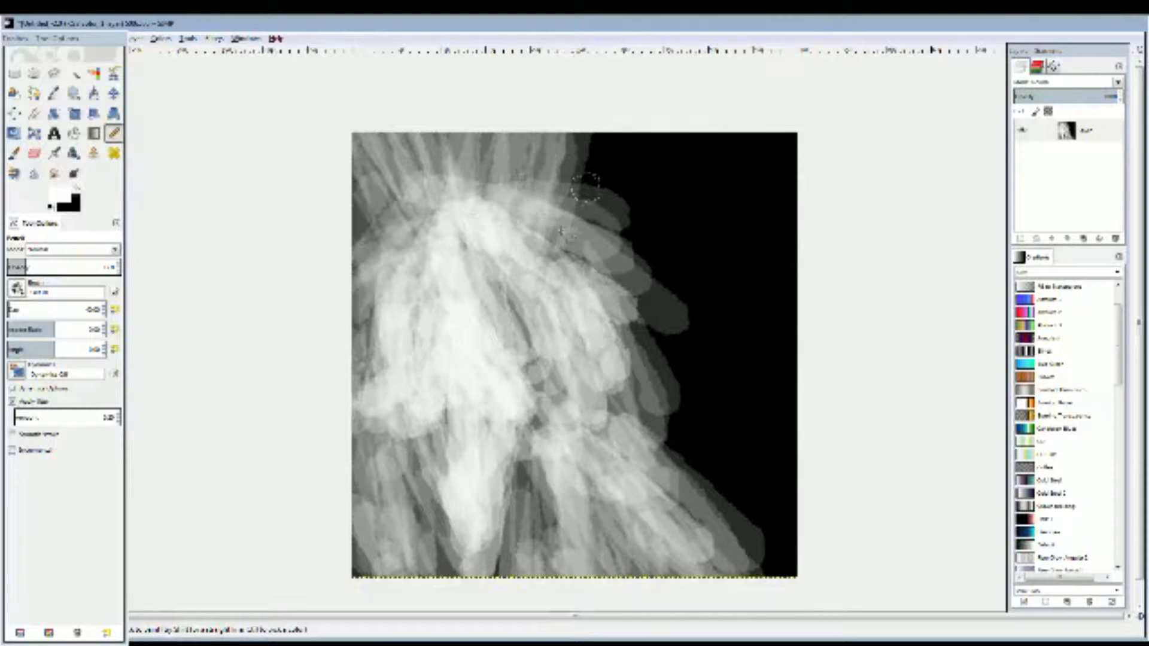
pyautogui.moveTo(699, 258); pyautogui.dragTo(698, 288)
pyautogui.moveTo(701, 327); pyautogui.dragTo(586, 183)
pyautogui.moveTo(677, 319)
pyautogui.mouseDown()
pyautogui.moveTo(603, 203)
pyautogui.moveTo(621, 266)
pyautogui.mouseUp()
pyautogui.moveTo(655, 304)
pyautogui.mouseDown()
pyautogui.moveTo(583, 201)
pyautogui.moveTo(659, 327)
pyautogui.mouseUp()
pyautogui.moveTo(680, 328)
pyautogui.mouseDown()
pyautogui.moveTo(618, 218)
pyautogui.moveTo(691, 326)
pyautogui.mouseUp()
pyautogui.moveTo(699, 353); pyautogui.dragTo(602, 213)
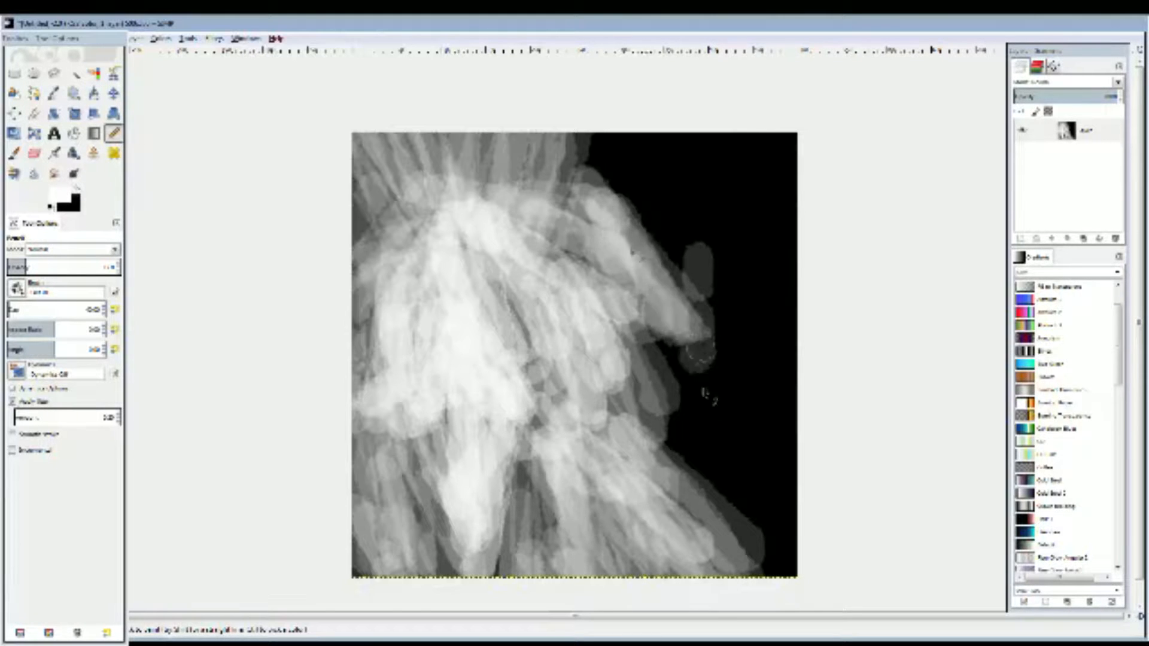
pyautogui.moveTo(704, 410); pyautogui.dragTo(641, 263)
pyautogui.moveTo(656, 352); pyautogui.dragTo(682, 445)
pyautogui.moveTo(694, 515)
pyautogui.mouseDown()
pyautogui.moveTo(660, 367)
pyautogui.moveTo(682, 484)
pyautogui.mouseUp()
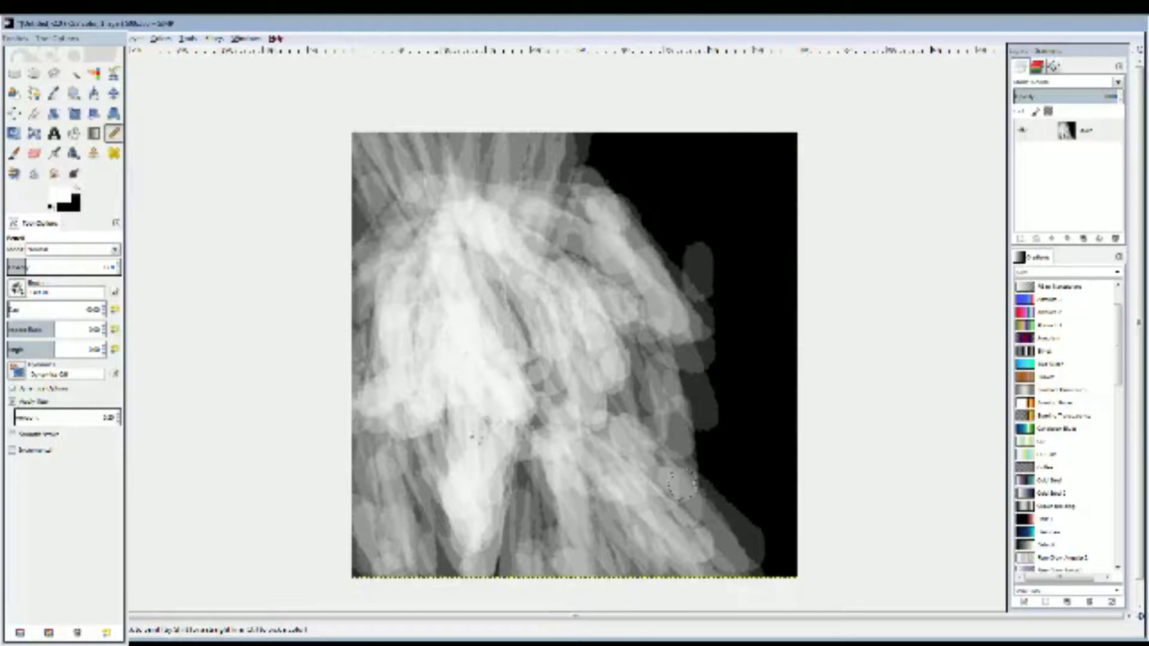
pyautogui.moveTo(598, 219)
pyautogui.mouseDown()
pyautogui.moveTo(713, 389)
pyautogui.moveTo(551, 221)
pyautogui.mouseUp()
pyautogui.moveTo(638, 294); pyautogui.dragTo(760, 506)
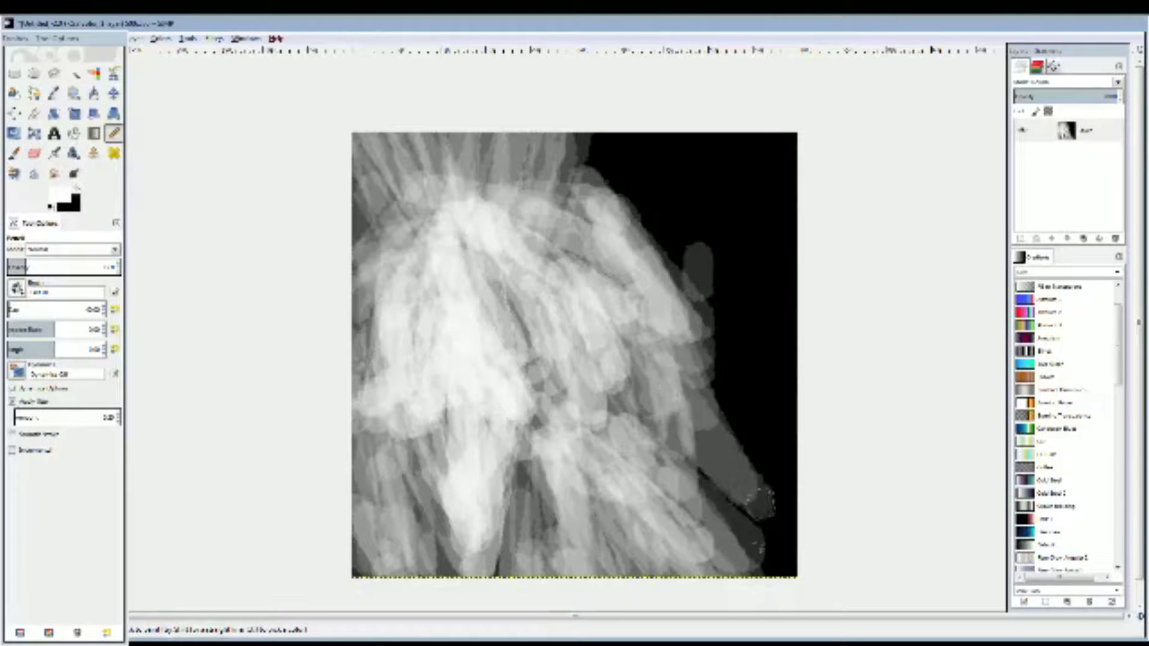
pyautogui.moveTo(665, 393); pyautogui.dragTo(796, 580)
pyautogui.moveTo(698, 451)
pyautogui.mouseDown()
pyautogui.moveTo(768, 555)
pyautogui.moveTo(727, 515)
pyautogui.moveTo(677, 351)
pyautogui.mouseUp()
pyautogui.moveTo(643, 250)
pyautogui.mouseDown()
pyautogui.moveTo(677, 293)
pyautogui.moveTo(670, 144)
pyautogui.moveTo(677, 272)
pyautogui.moveTo(608, 145)
pyautogui.moveTo(566, 154)
pyautogui.moveTo(659, 251)
pyautogui.moveTo(673, 155)
pyautogui.moveTo(683, 227)
pyautogui.moveTo(816, 384)
pyautogui.moveTo(718, 300)
pyautogui.moveTo(738, 343)
pyautogui.moveTo(721, 407)
pyautogui.moveTo(785, 401)
pyautogui.moveTo(799, 415)
pyautogui.moveTo(808, 287)
pyautogui.moveTo(777, 95)
pyautogui.moveTo(829, 332)
pyautogui.moveTo(718, 113)
pyautogui.moveTo(787, 278)
pyautogui.moveTo(670, 97)
pyautogui.moveTo(730, 297)
pyautogui.moveTo(755, 467)
pyautogui.moveTo(778, 515)
pyautogui.moveTo(742, 569)
pyautogui.mouseUp()
pyautogui.moveTo(313, 323)
pyautogui.mouseDown()
pyautogui.moveTo(347, 323)
pyautogui.moveTo(340, 581)
pyautogui.moveTo(425, 435)
pyautogui.moveTo(502, 587)
pyautogui.moveTo(502, 558)
pyautogui.mouseUp()
pyautogui.moveTo(846, 303)
pyautogui.mouseDown()
pyautogui.moveTo(816, 426)
pyautogui.moveTo(862, 510)
pyautogui.moveTo(828, 529)
pyautogui.moveTo(756, 446)
pyautogui.mouseUp()
pyautogui.moveTo(709, 162)
pyautogui.mouseDown()
pyautogui.moveTo(801, 254)
pyautogui.moveTo(727, 111)
pyautogui.moveTo(721, 182)
pyautogui.moveTo(637, 192)
pyautogui.moveTo(479, 120)
pyautogui.moveTo(593, 204)
pyautogui.mouseUp()
pyautogui.moveTo(704, 274)
pyautogui.mouseDown()
pyautogui.moveTo(778, 353)
pyautogui.moveTo(721, 264)
pyautogui.mouseUp()
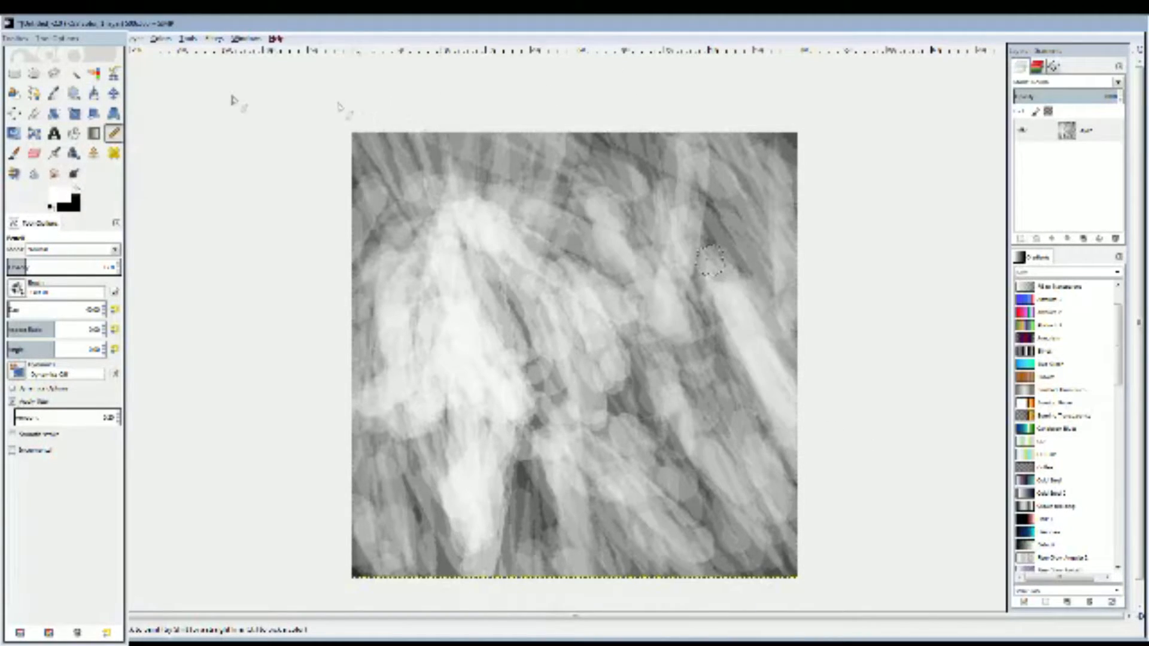
# - Smudge the pencil strokes along their direction across the whole canvas until they blend into a soft, fur-like grey texture
pyautogui.click(53, 176)
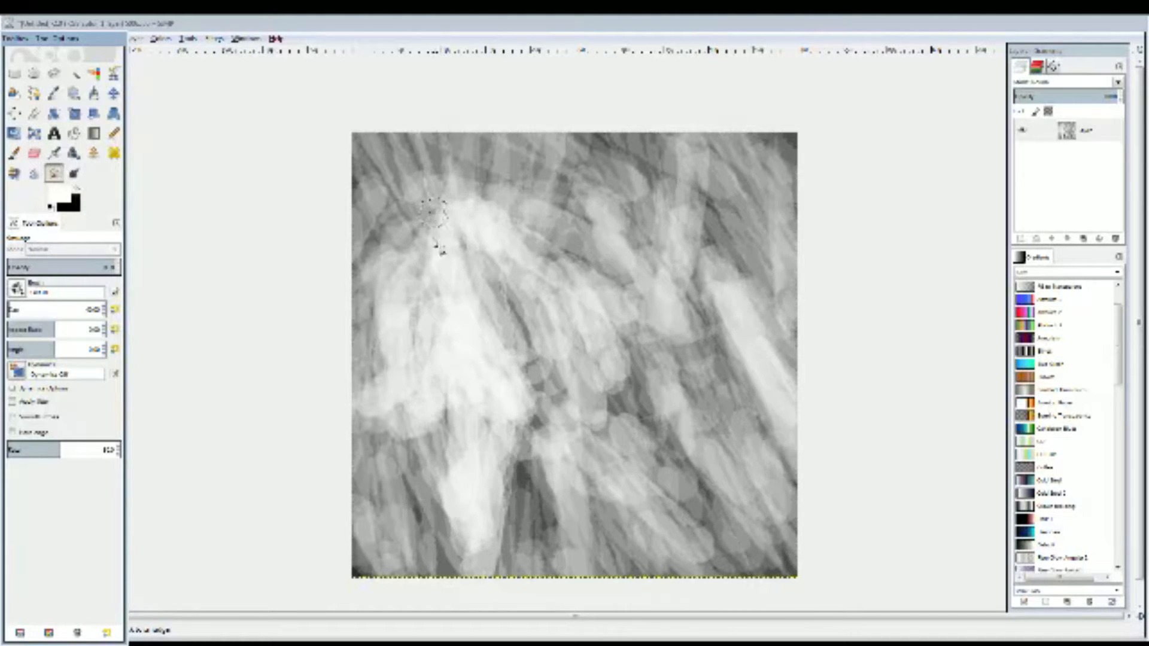
pyautogui.moveTo(437, 216)
pyautogui.mouseDown()
pyautogui.moveTo(423, 257)
pyautogui.moveTo(368, 323)
pyautogui.moveTo(367, 497)
pyautogui.moveTo(398, 338)
pyautogui.moveTo(428, 483)
pyautogui.moveTo(410, 380)
pyautogui.moveTo(479, 533)
pyautogui.moveTo(449, 373)
pyautogui.moveTo(480, 499)
pyautogui.moveTo(509, 557)
pyautogui.moveTo(500, 565)
pyautogui.moveTo(364, 501)
pyautogui.mouseUp()
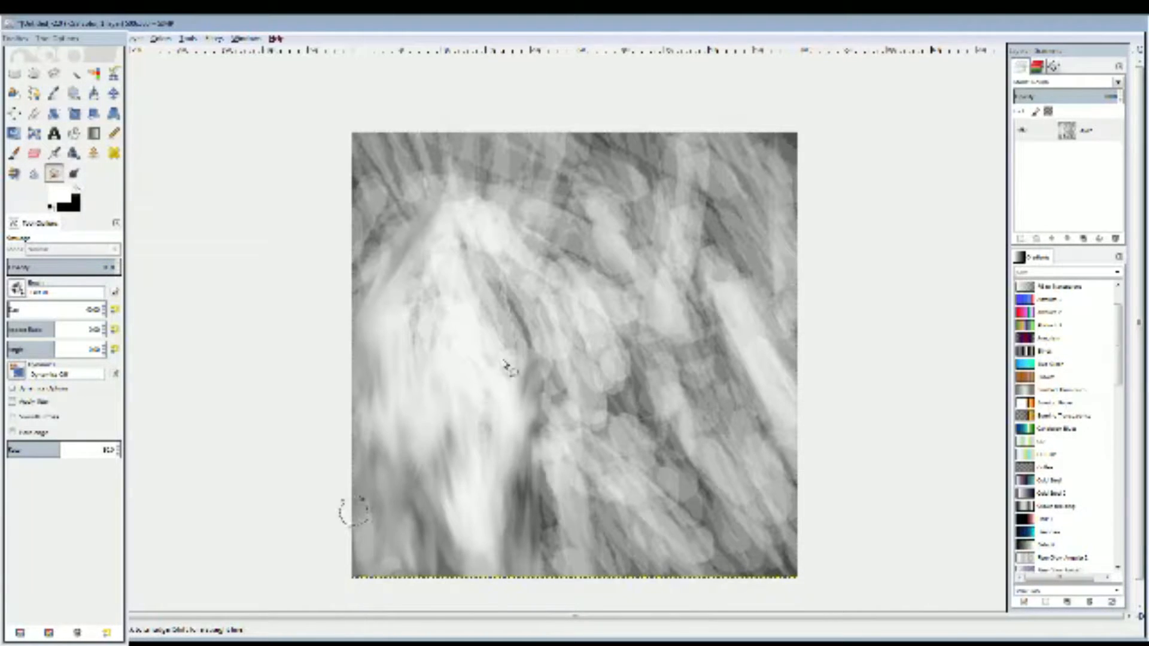
pyautogui.moveTo(422, 281)
pyautogui.mouseDown()
pyautogui.moveTo(452, 296)
pyautogui.moveTo(554, 416)
pyautogui.moveTo(488, 279)
pyautogui.moveTo(524, 404)
pyautogui.mouseUp()
pyautogui.moveTo(554, 527)
pyautogui.mouseDown()
pyautogui.moveTo(536, 568)
pyautogui.moveTo(470, 563)
pyautogui.moveTo(458, 529)
pyautogui.mouseUp()
pyautogui.moveTo(381, 226)
pyautogui.mouseDown()
pyautogui.moveTo(438, 272)
pyautogui.moveTo(411, 209)
pyautogui.moveTo(354, 215)
pyautogui.moveTo(415, 277)
pyautogui.moveTo(372, 276)
pyautogui.moveTo(382, 306)
pyautogui.moveTo(416, 329)
pyautogui.moveTo(346, 179)
pyautogui.moveTo(444, 294)
pyautogui.moveTo(353, 146)
pyautogui.moveTo(434, 252)
pyautogui.mouseUp()
pyautogui.moveTo(528, 431)
pyautogui.mouseDown()
pyautogui.moveTo(584, 539)
pyautogui.moveTo(590, 483)
pyautogui.moveTo(566, 584)
pyautogui.moveTo(508, 431)
pyautogui.moveTo(559, 595)
pyautogui.moveTo(513, 429)
pyautogui.moveTo(514, 525)
pyautogui.mouseUp()
pyautogui.moveTo(439, 275)
pyautogui.mouseDown()
pyautogui.moveTo(486, 302)
pyautogui.moveTo(488, 197)
pyautogui.moveTo(460, 63)
pyautogui.moveTo(478, 325)
pyautogui.moveTo(466, 137)
pyautogui.moveTo(479, 222)
pyautogui.mouseUp()
pyautogui.moveTo(480, 275)
pyautogui.mouseDown()
pyautogui.moveTo(471, 183)
pyautogui.moveTo(444, 225)
pyautogui.moveTo(406, 173)
pyautogui.moveTo(424, 168)
pyautogui.moveTo(398, 90)
pyautogui.mouseUp()
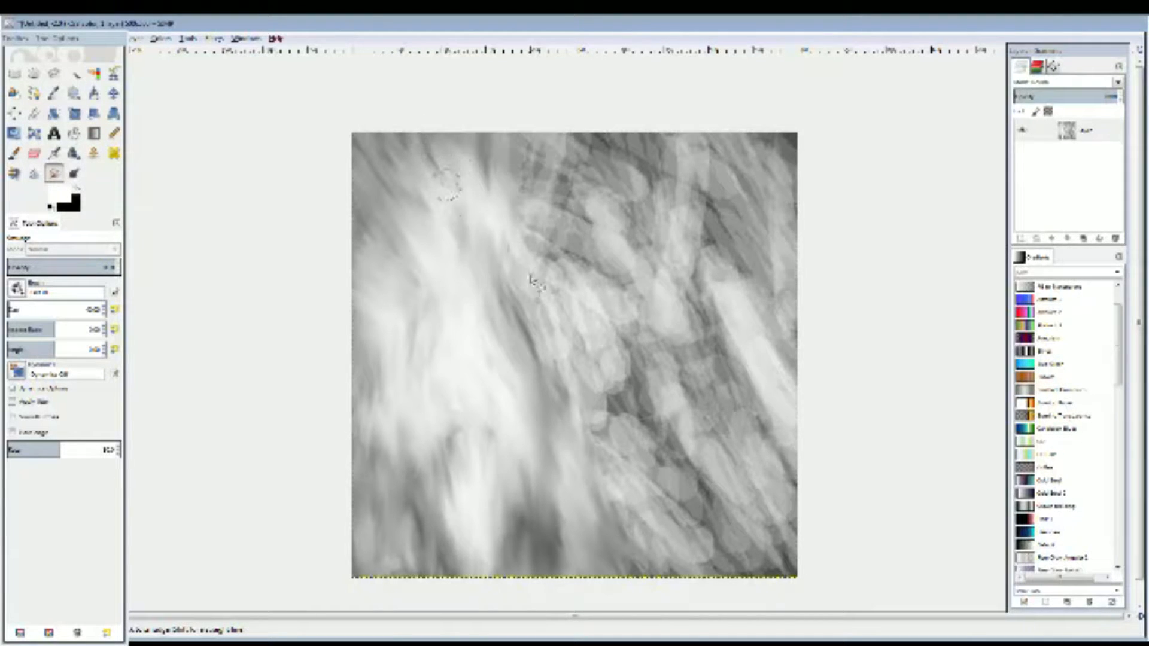
pyautogui.moveTo(521, 236)
pyautogui.mouseDown()
pyautogui.moveTo(506, 258)
pyautogui.moveTo(524, 315)
pyautogui.moveTo(622, 482)
pyautogui.moveTo(621, 435)
pyautogui.moveTo(501, 271)
pyautogui.moveTo(530, 408)
pyautogui.moveTo(556, 413)
pyautogui.moveTo(526, 305)
pyautogui.moveTo(498, 280)
pyautogui.moveTo(546, 273)
pyautogui.moveTo(482, 261)
pyautogui.moveTo(546, 225)
pyautogui.moveTo(495, 197)
pyautogui.moveTo(483, 228)
pyautogui.moveTo(562, 300)
pyautogui.moveTo(534, 251)
pyautogui.moveTo(613, 119)
pyautogui.moveTo(549, 241)
pyautogui.moveTo(609, 121)
pyautogui.moveTo(576, 219)
pyautogui.moveTo(674, 288)
pyautogui.moveTo(695, 350)
pyautogui.moveTo(637, 278)
pyautogui.moveTo(681, 369)
pyautogui.moveTo(680, 352)
pyautogui.moveTo(608, 319)
pyautogui.moveTo(635, 340)
pyautogui.mouseUp()
pyautogui.moveTo(664, 241)
pyautogui.mouseDown()
pyautogui.moveTo(706, 190)
pyautogui.moveTo(631, 282)
pyautogui.moveTo(697, 75)
pyautogui.mouseUp()
pyautogui.moveTo(649, 162)
pyautogui.mouseDown()
pyautogui.moveTo(635, 191)
pyautogui.moveTo(731, 263)
pyautogui.moveTo(637, 320)
pyautogui.moveTo(833, 400)
pyautogui.moveTo(668, 261)
pyautogui.moveTo(768, 335)
pyautogui.moveTo(772, 380)
pyautogui.moveTo(752, 379)
pyautogui.moveTo(776, 426)
pyautogui.mouseUp()
pyautogui.moveTo(738, 358)
pyautogui.mouseDown()
pyautogui.moveTo(757, 495)
pyautogui.moveTo(730, 539)
pyautogui.moveTo(622, 509)
pyautogui.moveTo(718, 511)
pyautogui.moveTo(658, 441)
pyautogui.moveTo(708, 372)
pyautogui.moveTo(728, 401)
pyautogui.moveTo(704, 356)
pyautogui.moveTo(690, 475)
pyautogui.moveTo(708, 447)
pyautogui.moveTo(666, 503)
pyautogui.moveTo(722, 581)
pyautogui.moveTo(711, 537)
pyautogui.moveTo(708, 608)
pyautogui.mouseUp()
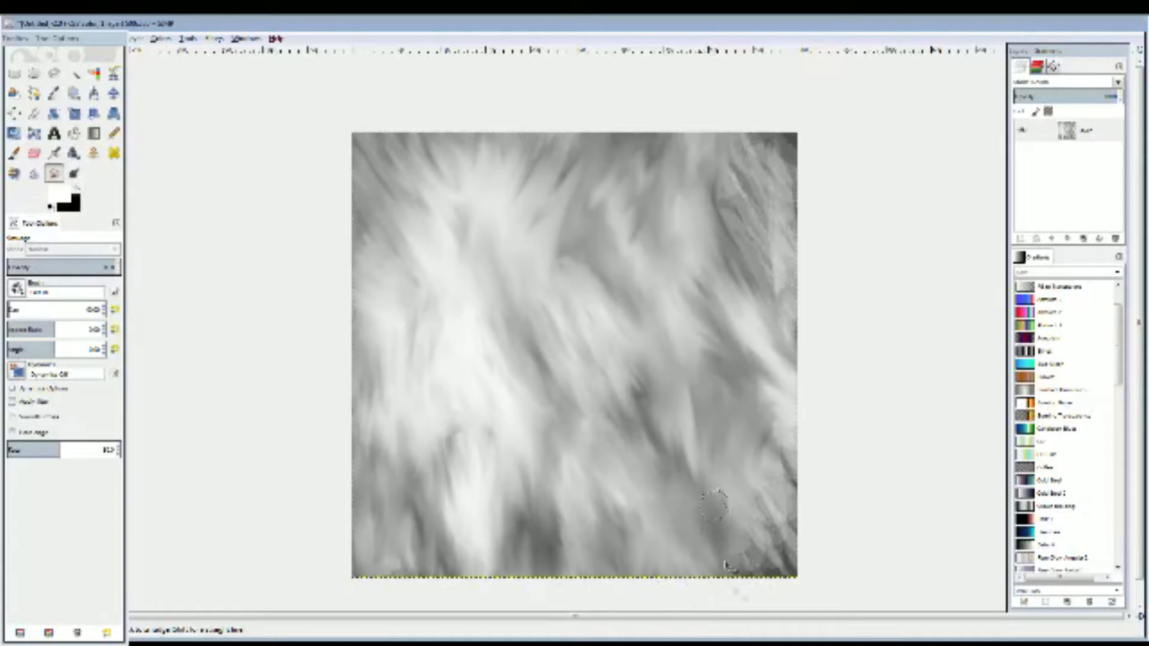
pyautogui.moveTo(735, 522)
pyautogui.mouseDown()
pyautogui.moveTo(777, 608)
pyautogui.moveTo(788, 585)
pyautogui.moveTo(772, 539)
pyautogui.moveTo(822, 619)
pyautogui.mouseUp()
pyautogui.moveTo(778, 491); pyautogui.dragTo(788, 437)
pyautogui.moveTo(809, 109)
pyautogui.mouseDown()
pyautogui.moveTo(727, 178)
pyautogui.moveTo(701, 229)
pyautogui.moveTo(791, 108)
pyautogui.mouseUp()
pyautogui.moveTo(795, 187)
pyautogui.mouseDown()
pyautogui.moveTo(738, 231)
pyautogui.moveTo(748, 256)
pyautogui.moveTo(796, 257)
pyautogui.mouseUp()
pyautogui.moveTo(717, 294)
pyautogui.mouseDown()
pyautogui.moveTo(839, 297)
pyautogui.moveTo(867, 326)
pyautogui.moveTo(737, 331)
pyautogui.moveTo(829, 343)
pyautogui.moveTo(713, 239)
pyautogui.moveTo(795, 153)
pyautogui.moveTo(720, 276)
pyautogui.mouseUp()
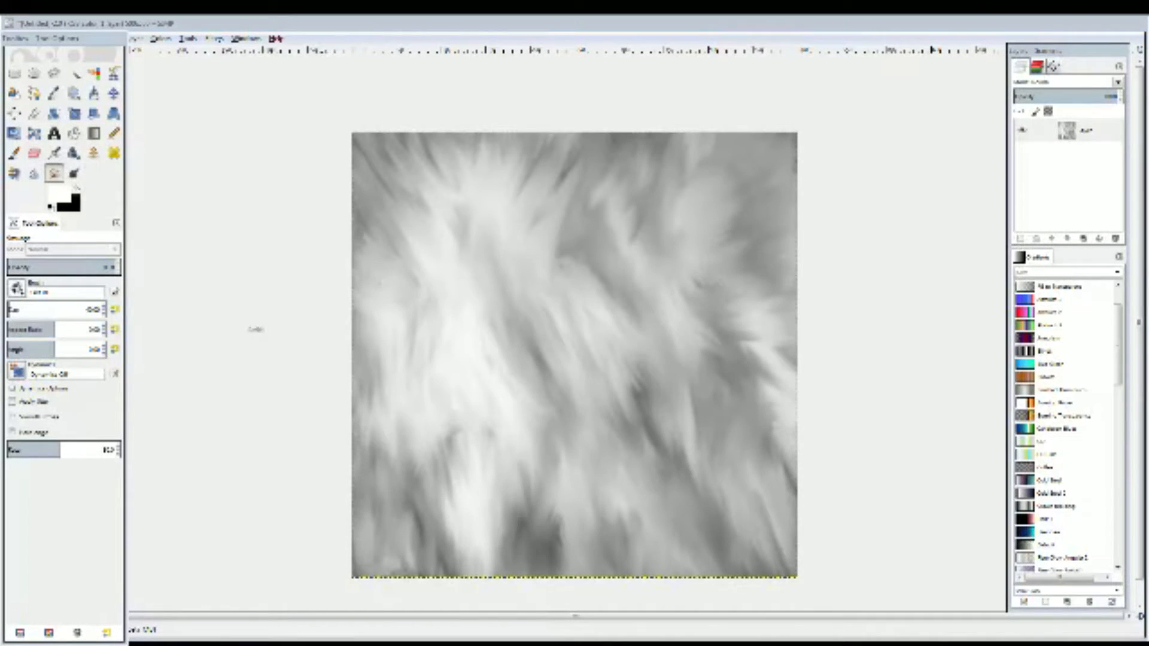
# - Add a transparent layer above the grey texture and smudge the middle of the texture layer a little more
pyautogui.click(229, 329)
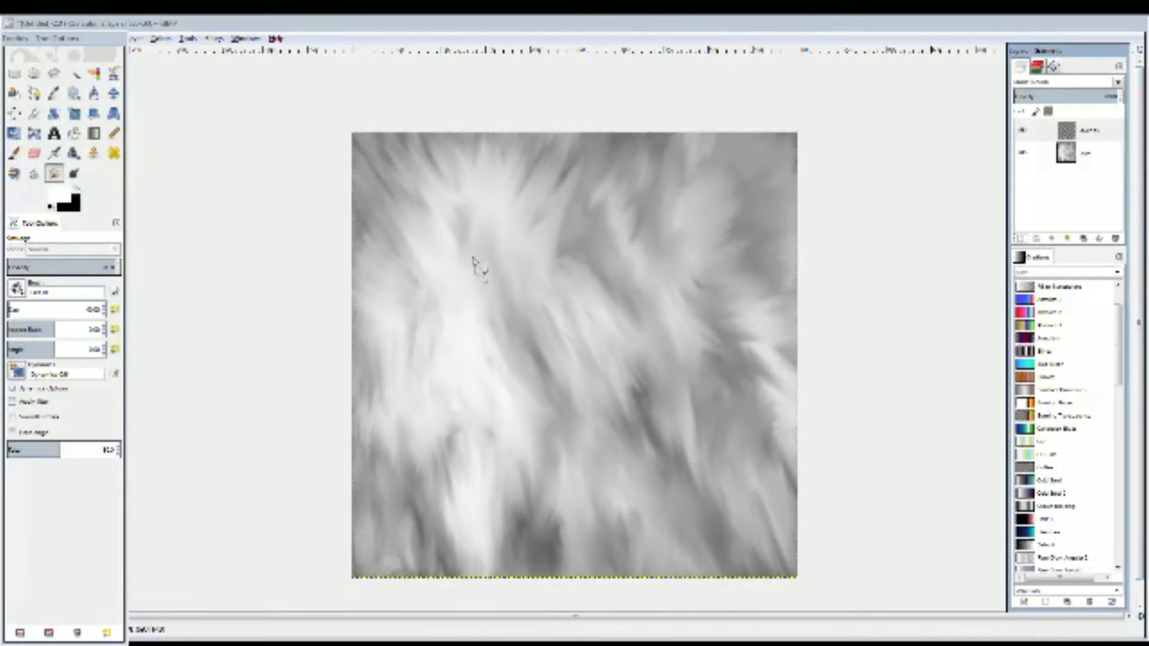
pyautogui.click(1091, 153)
pyautogui.moveTo(511, 225)
pyautogui.mouseDown()
pyautogui.moveTo(615, 265)
pyautogui.moveTo(597, 285)
pyautogui.moveTo(641, 311)
pyautogui.mouseUp()
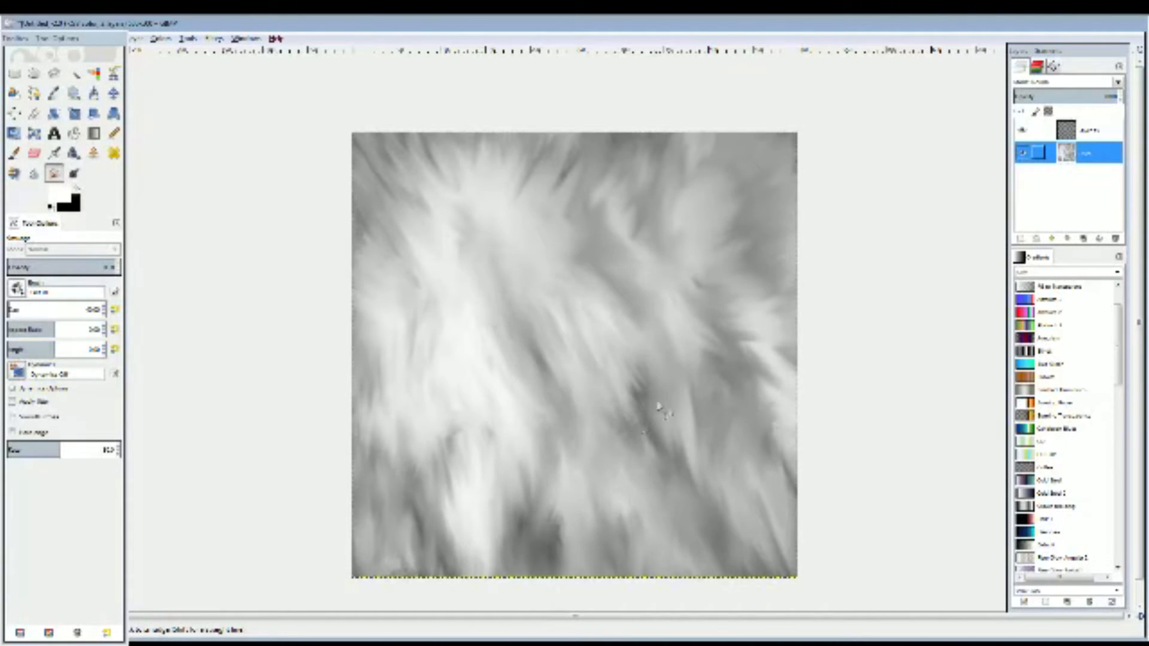
pyautogui.click(1100, 94)
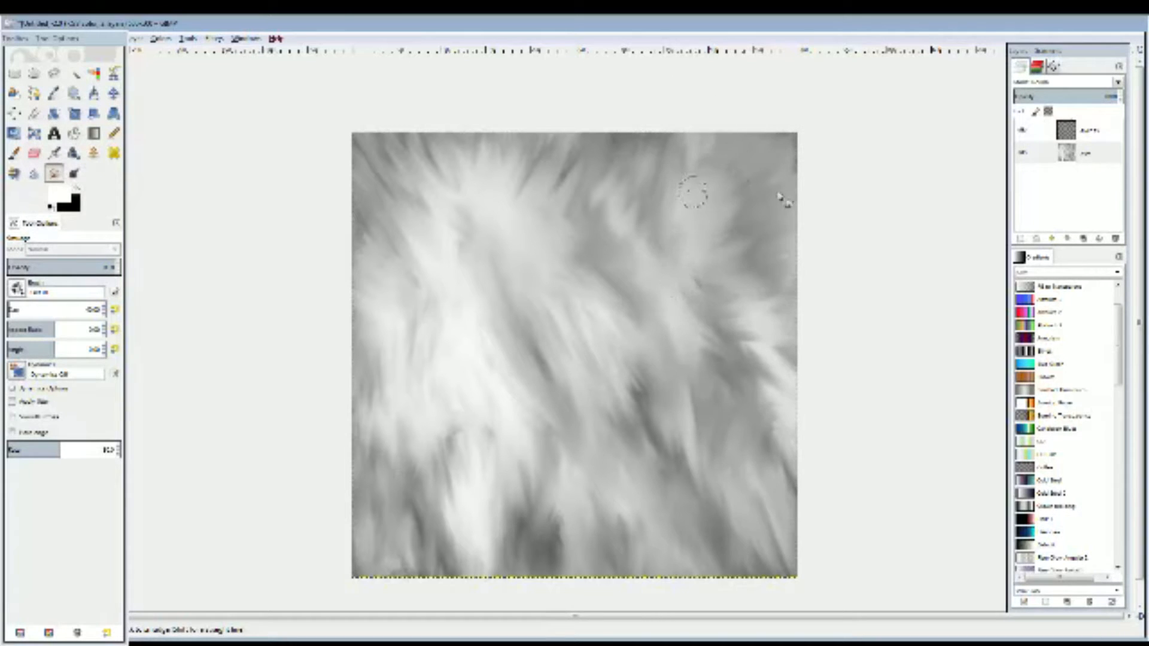
# - Change the blend mode of the empty upper layer so that its colour tints the grey texture
pyautogui.click(1092, 130)
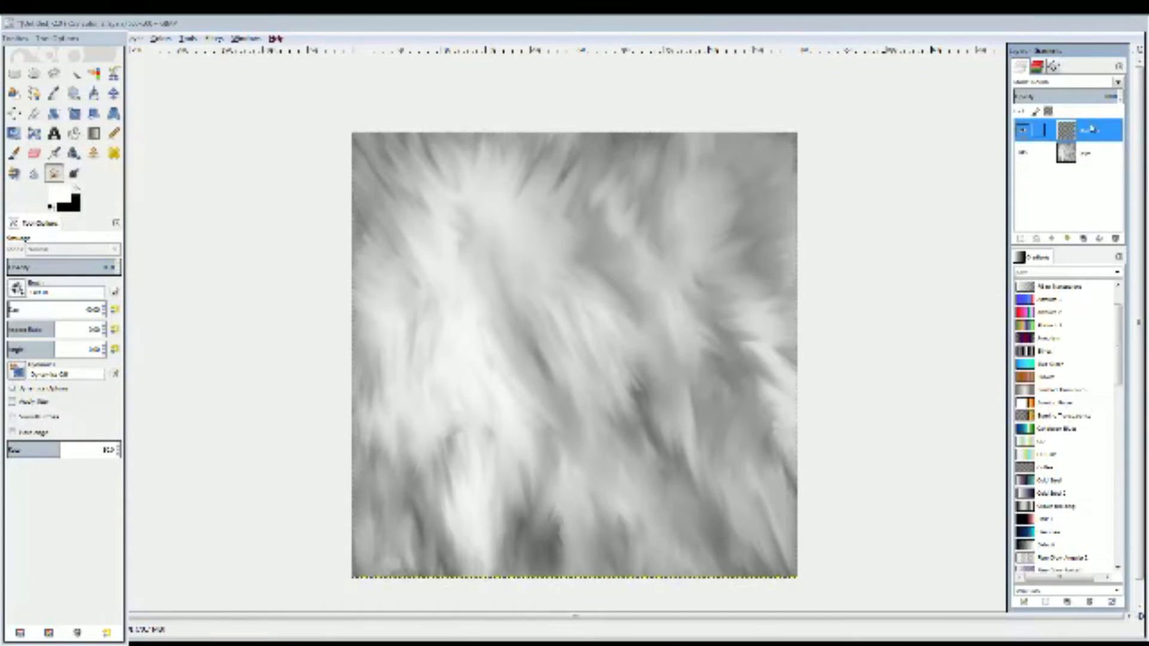
pyautogui.click(1120, 82)
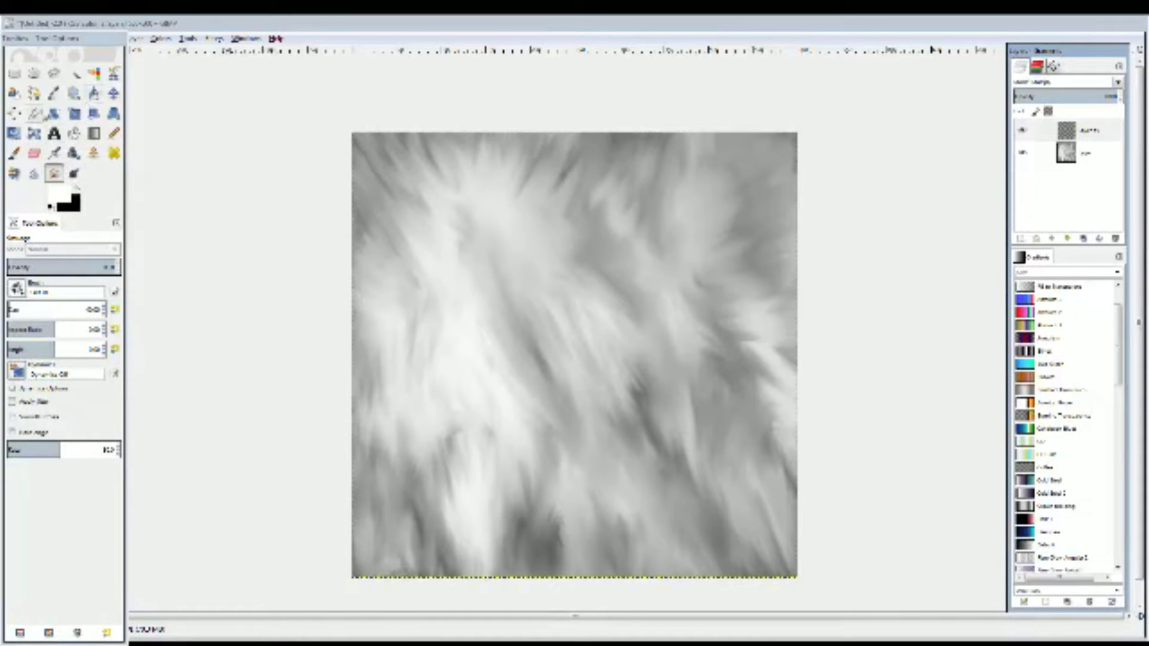
# - Set the foreground colour to gold c89d09, bucket-fill the upper layer with it and compare the image with the layer hidden and shown
pyautogui.click(74, 133)
pyautogui.click(50, 206)
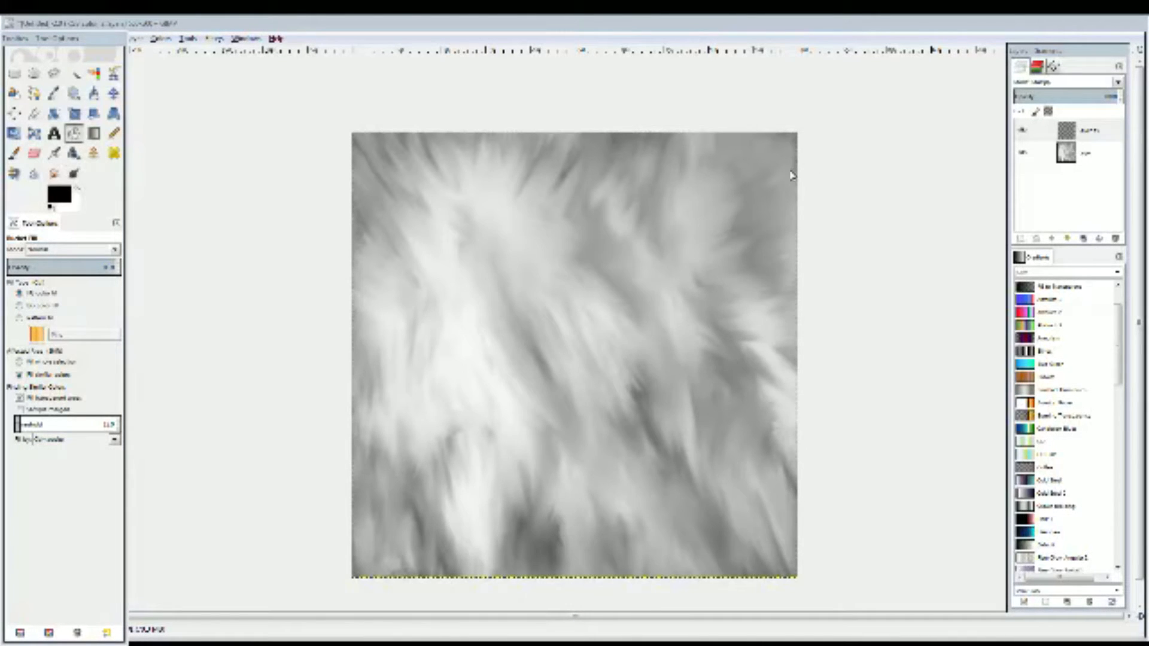
pyautogui.moveTo(252, 15); pyautogui.dragTo(644, 126)
pyautogui.moveTo(620, 247); pyautogui.dragTo(633, 188)
pyautogui.click(663, 323)
pyautogui.moveTo(663, 323); pyautogui.dragTo(663, 307)
pyautogui.moveTo(631, 192)
pyautogui.mouseDown()
pyautogui.moveTo(627, 203)
pyautogui.moveTo(623, 193)
pyautogui.mouseUp()
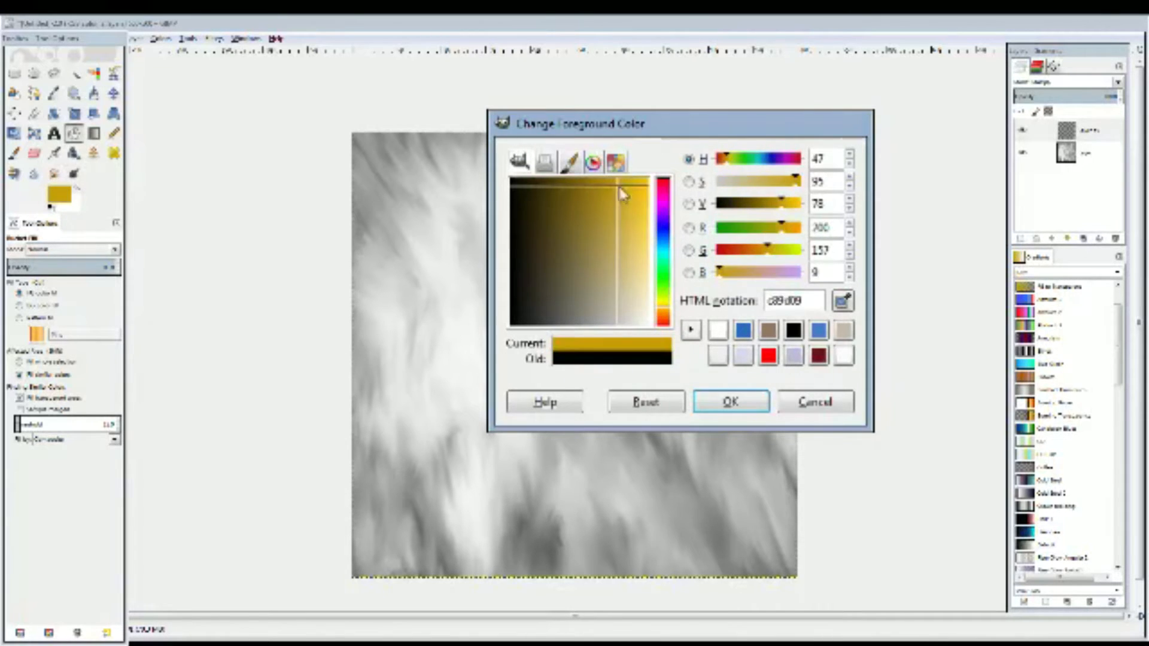
pyautogui.click(731, 403)
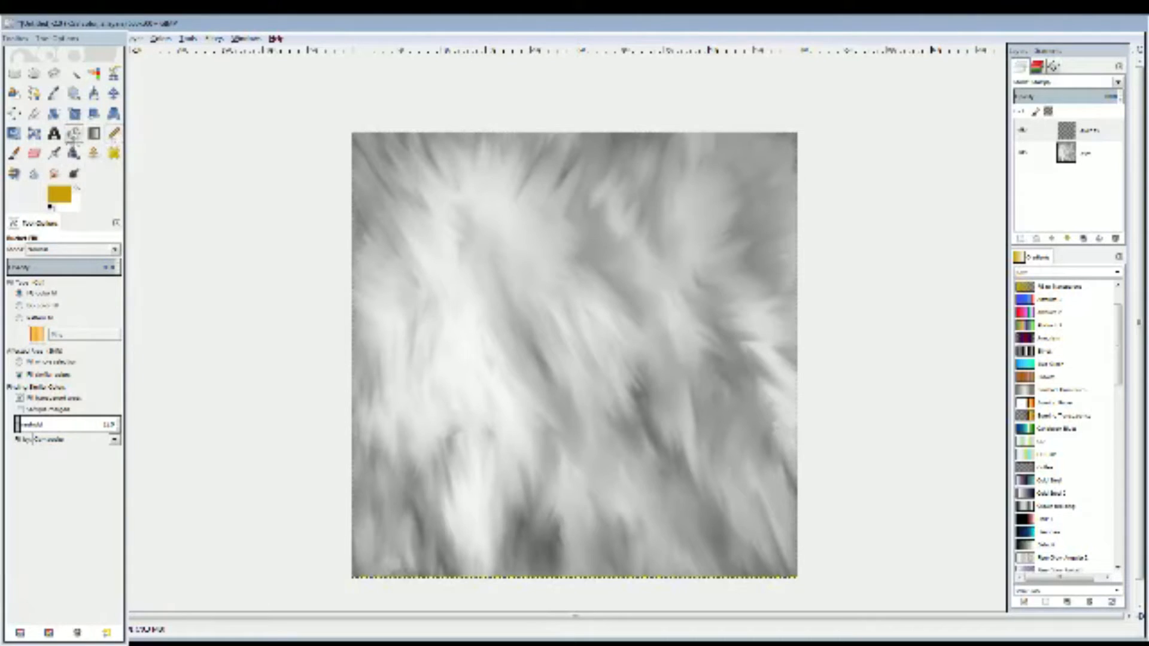
pyautogui.click(452, 191)
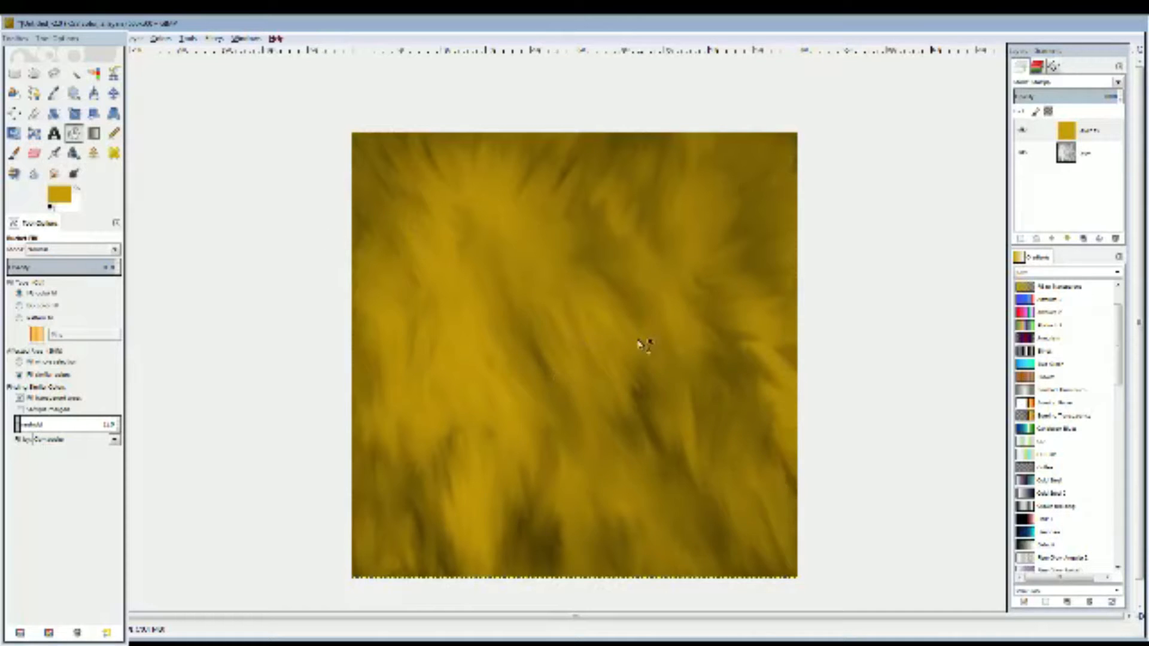
pyautogui.click(1023, 131)
pyautogui.click(1023, 130)
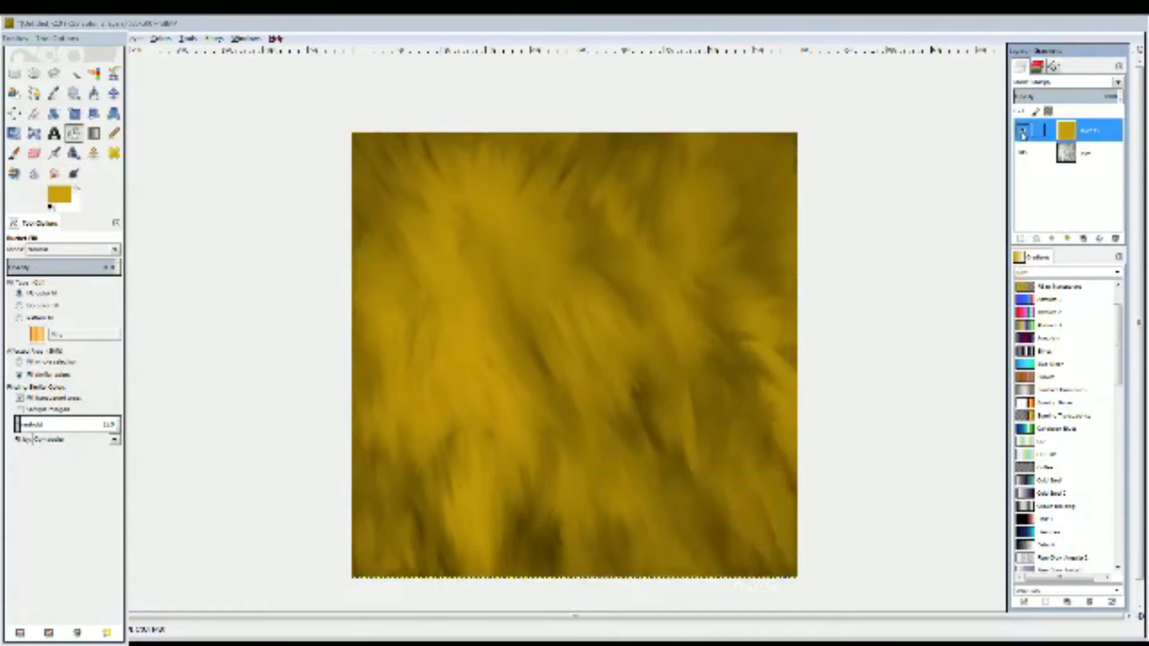
# - Set the foreground colour to a bright yellow-green
pyautogui.click(50, 199)
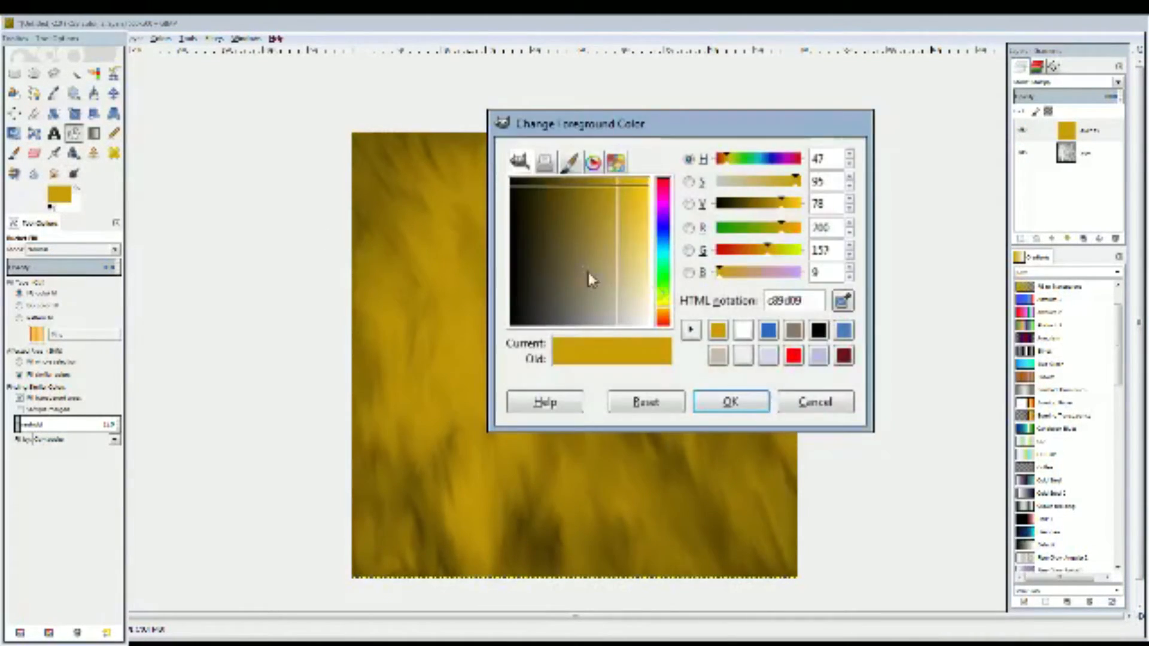
pyautogui.moveTo(632, 288); pyautogui.dragTo(645, 338)
pyautogui.click(665, 301)
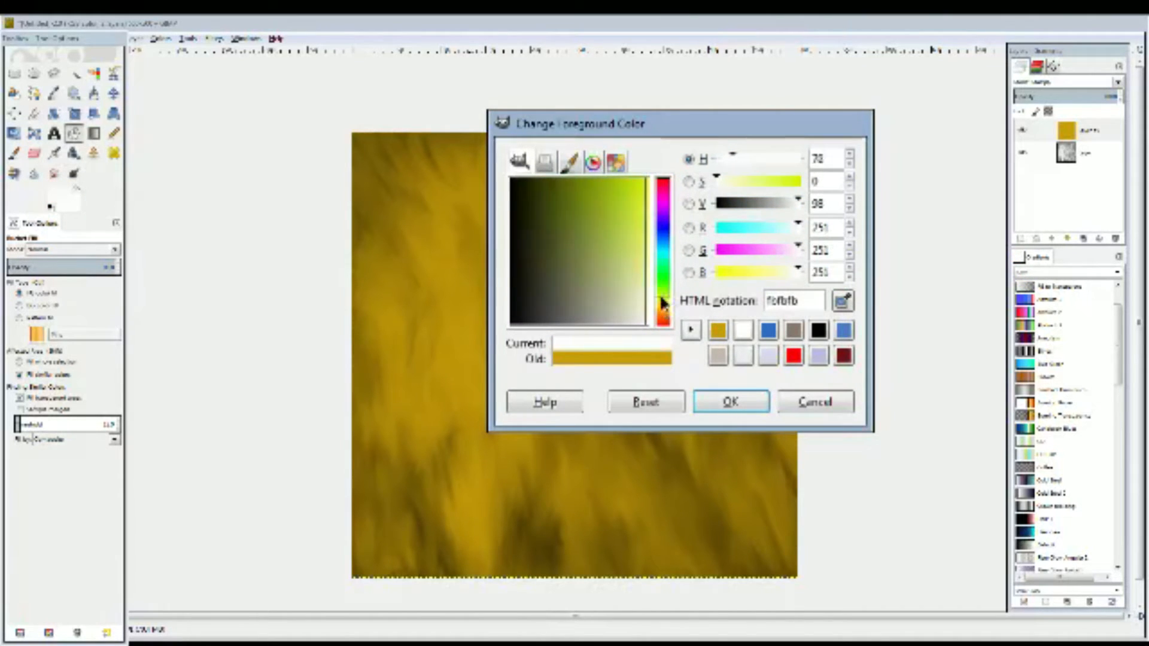
pyautogui.click(623, 239)
pyautogui.click(731, 402)
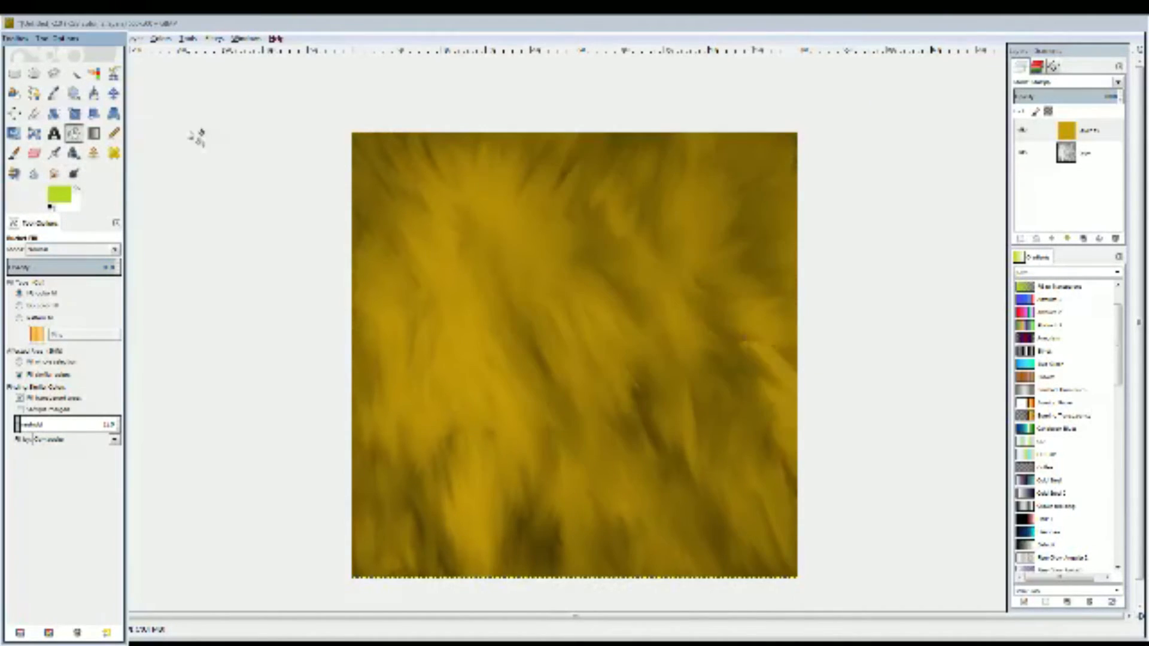
# - Switch to the Pencil with a hard round brush, try a faint yellow-green stroke on the upper layer and undo it
pyautogui.click(113, 134)
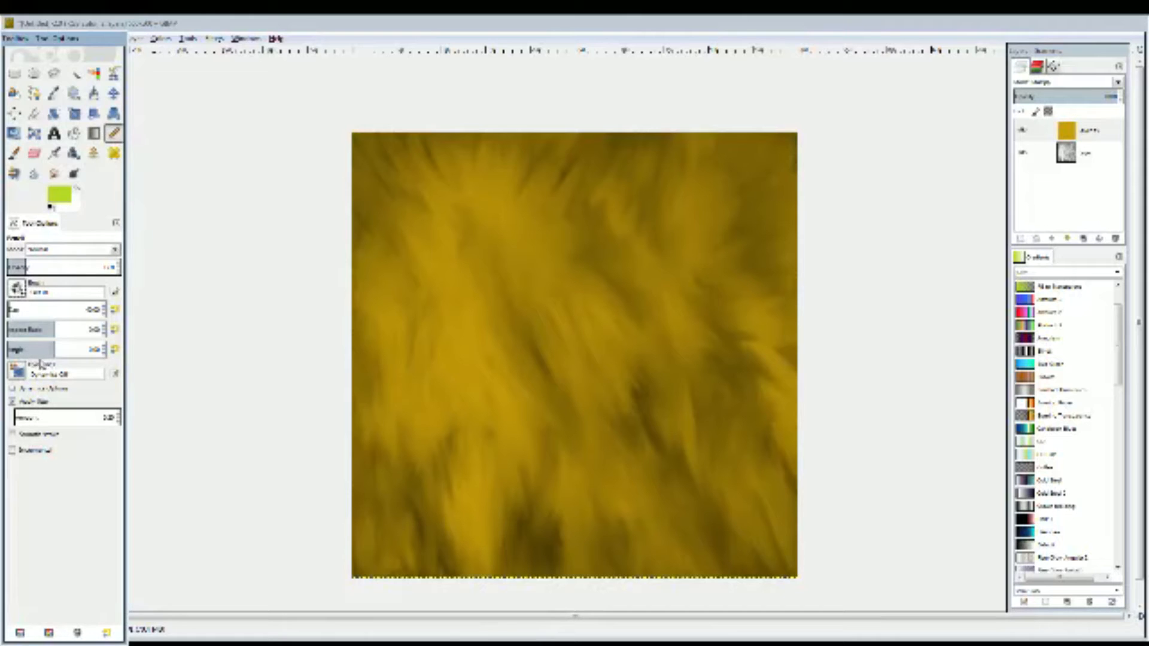
pyautogui.moveTo(472, 235)
pyautogui.mouseDown()
pyautogui.moveTo(441, 264)
pyautogui.moveTo(482, 273)
pyautogui.mouseUp()
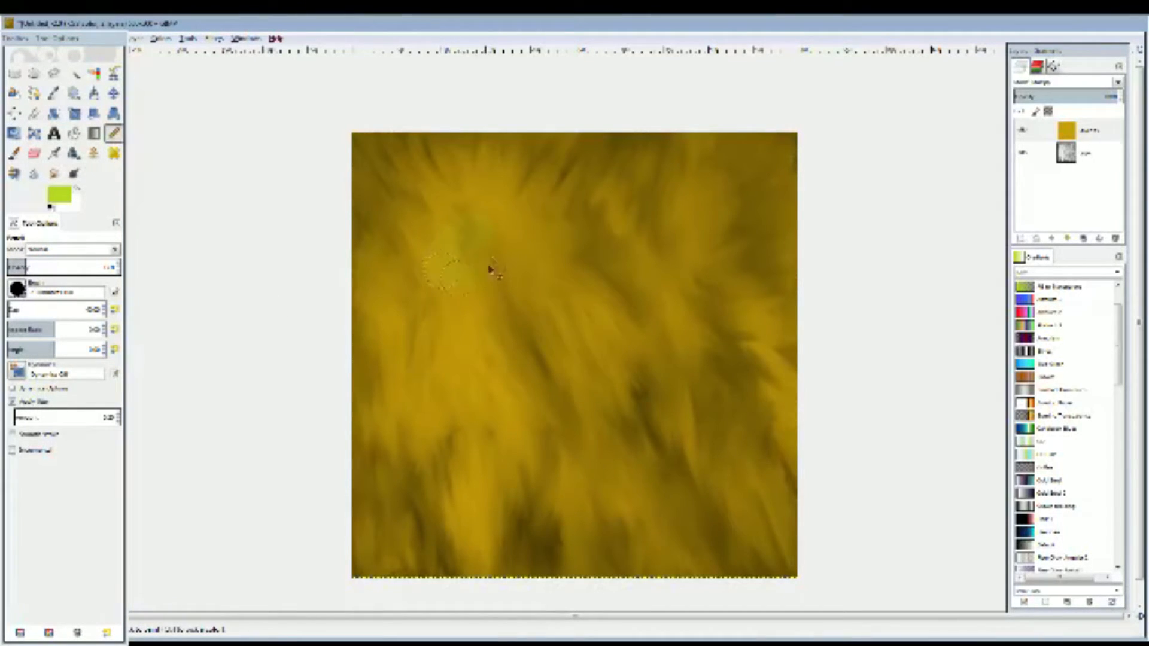
pyautogui.hotkey('ctrl', 'z')
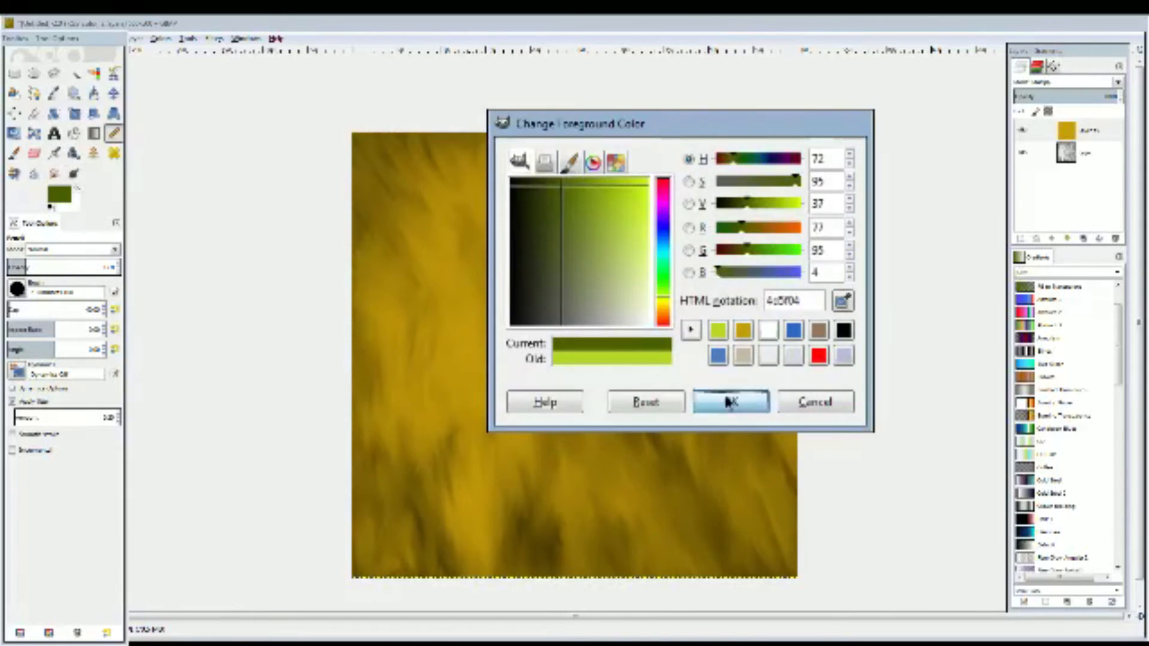
# - Set the foreground colour to dark green 4d5f04, try faint pencil strokes on the upper layer and undo them
pyautogui.click(730, 400)
pyautogui.moveTo(466, 236)
pyautogui.mouseDown()
pyautogui.moveTo(439, 270)
pyautogui.moveTo(543, 287)
pyautogui.moveTo(462, 240)
pyautogui.moveTo(494, 304)
pyautogui.moveTo(495, 272)
pyautogui.mouseUp()
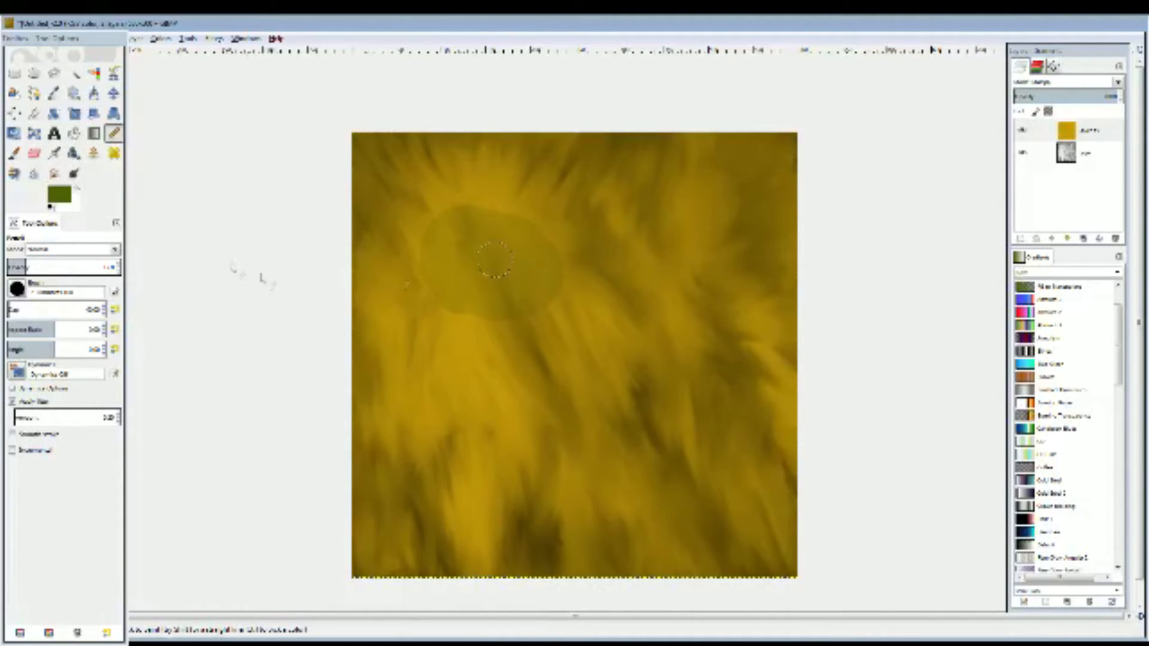
pyautogui.hotkey('ctrl', 'z')
pyautogui.moveTo(467, 215); pyautogui.dragTo(497, 223)
pyautogui.moveTo(446, 250)
pyautogui.mouseDown()
pyautogui.moveTo(471, 276)
pyautogui.moveTo(498, 249)
pyautogui.moveTo(459, 231)
pyautogui.moveTo(473, 260)
pyautogui.moveTo(499, 229)
pyautogui.moveTo(446, 249)
pyautogui.moveTo(503, 270)
pyautogui.moveTo(510, 240)
pyautogui.moveTo(440, 247)
pyautogui.moveTo(479, 299)
pyautogui.mouseUp()
pyautogui.hotkey('ctrl', 'z')
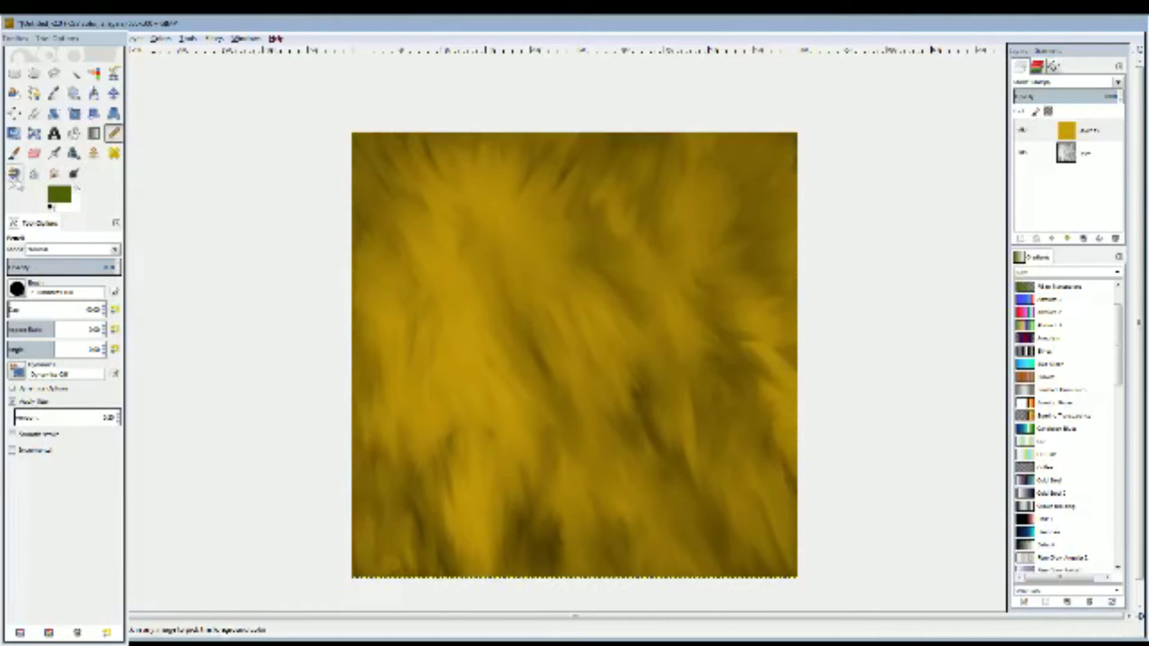
# - Set the foreground colour to a muted light green and pencil four filled round spots at full opacity, one in each quarter of the image
pyautogui.click(59, 195)
pyautogui.click(671, 231)
pyautogui.click(731, 399)
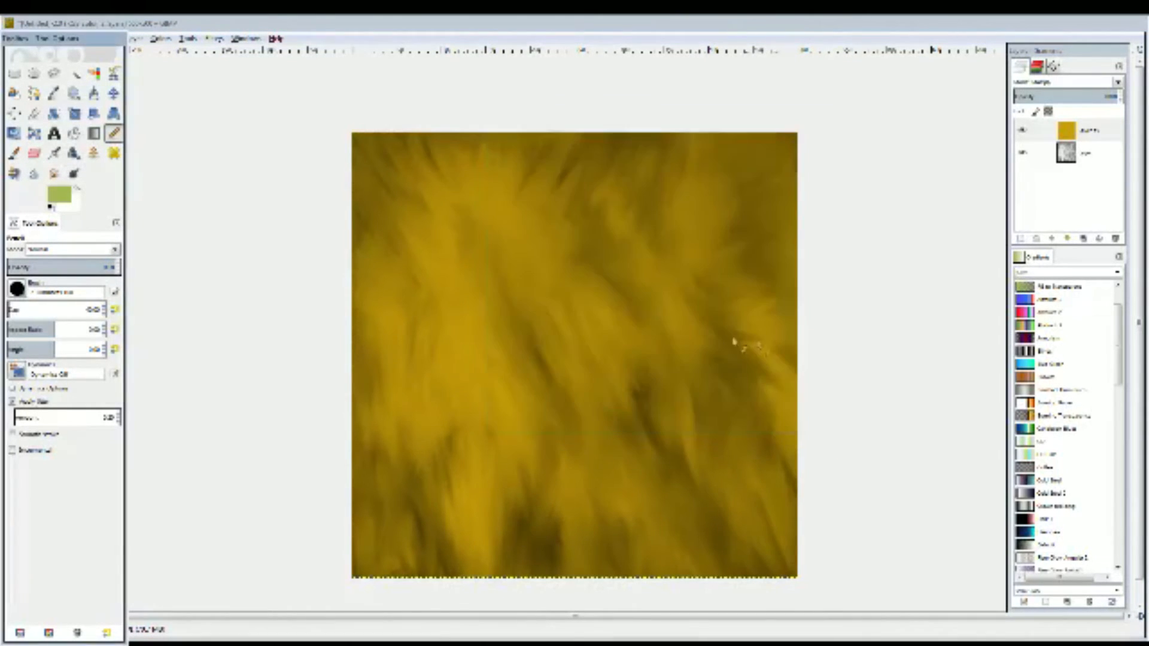
pyautogui.moveTo(448, 214)
pyautogui.mouseDown()
pyautogui.moveTo(427, 252)
pyautogui.moveTo(472, 276)
pyautogui.moveTo(490, 224)
pyautogui.moveTo(437, 238)
pyautogui.mouseUp()
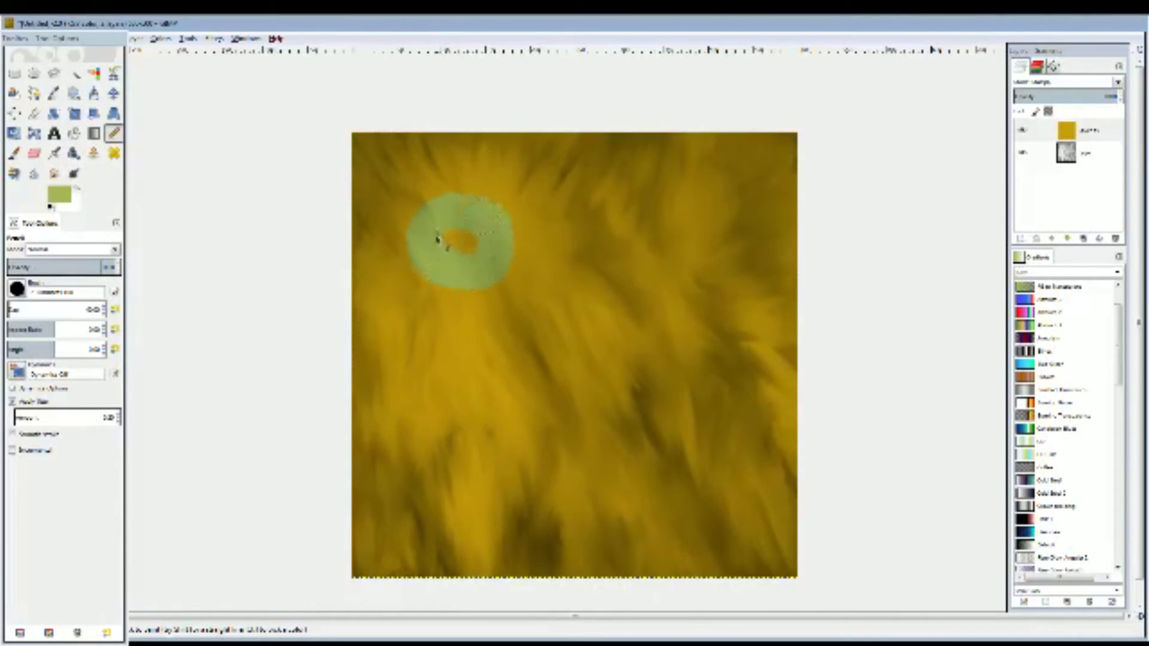
pyautogui.moveTo(669, 414)
pyautogui.mouseDown()
pyautogui.moveTo(670, 465)
pyautogui.moveTo(717, 464)
pyautogui.moveTo(705, 413)
pyautogui.moveTo(676, 436)
pyautogui.mouseUp()
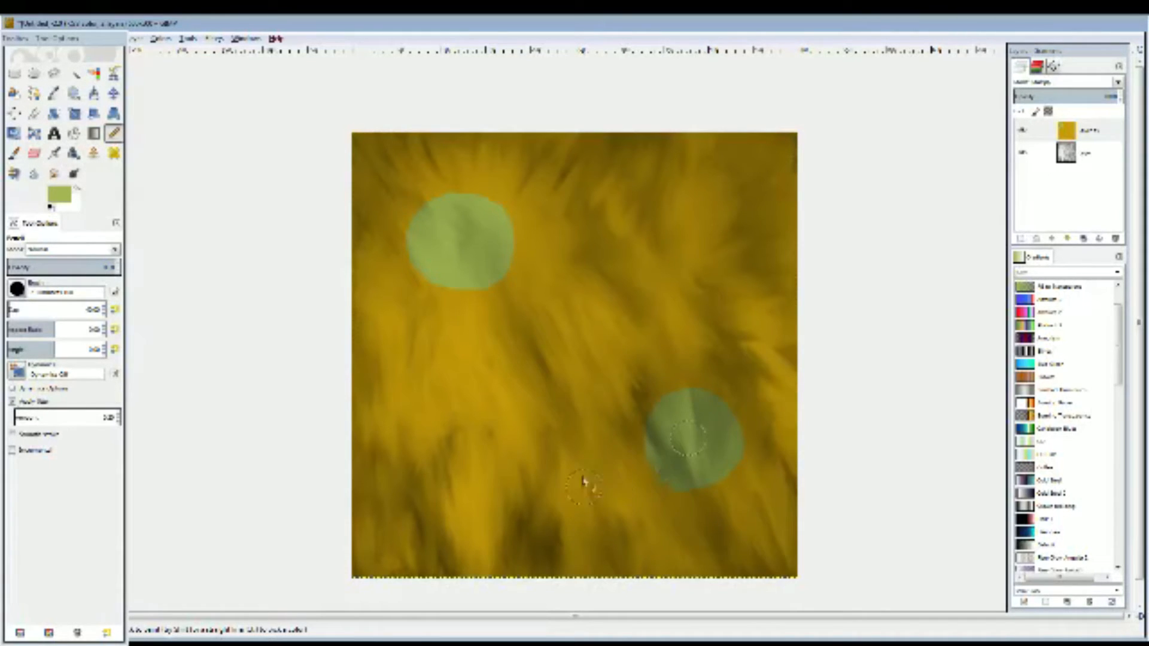
pyautogui.moveTo(464, 469)
pyautogui.mouseDown()
pyautogui.moveTo(442, 480)
pyautogui.moveTo(499, 507)
pyautogui.moveTo(498, 462)
pyautogui.moveTo(455, 460)
pyautogui.moveTo(486, 486)
pyautogui.mouseUp()
pyautogui.moveTo(685, 193)
pyautogui.mouseDown()
pyautogui.moveTo(712, 248)
pyautogui.moveTo(731, 212)
pyautogui.moveTo(683, 205)
pyautogui.moveTo(712, 226)
pyautogui.mouseUp()
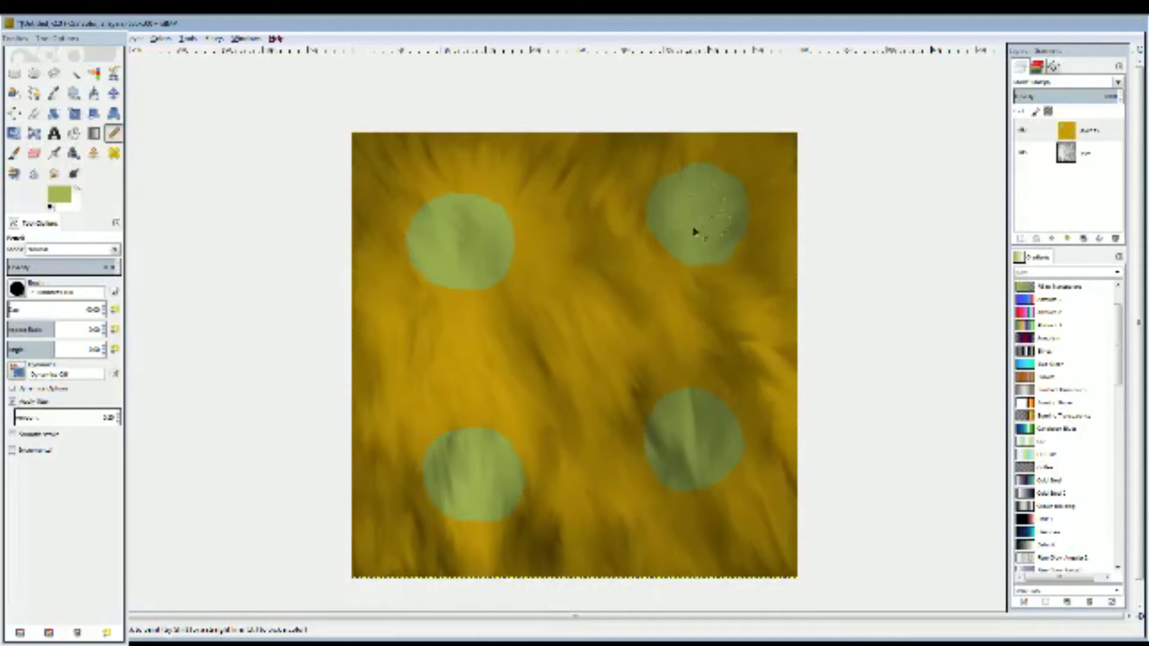
# - Smudge the edges of the four green spots outward on the colour layer so they blend into the fur
pyautogui.click(55, 174)
pyautogui.moveTo(454, 224)
pyautogui.mouseDown()
pyautogui.moveTo(428, 274)
pyautogui.moveTo(443, 259)
pyautogui.moveTo(471, 264)
pyautogui.moveTo(512, 301)
pyautogui.moveTo(508, 234)
pyautogui.mouseUp()
pyautogui.moveTo(393, 211)
pyautogui.mouseDown()
pyautogui.moveTo(450, 214)
pyautogui.moveTo(413, 231)
pyautogui.moveTo(455, 223)
pyautogui.moveTo(436, 277)
pyautogui.moveTo(479, 346)
pyautogui.mouseUp()
pyautogui.moveTo(461, 456)
pyautogui.mouseDown()
pyautogui.moveTo(394, 480)
pyautogui.moveTo(433, 534)
pyautogui.moveTo(468, 498)
pyautogui.mouseUp()
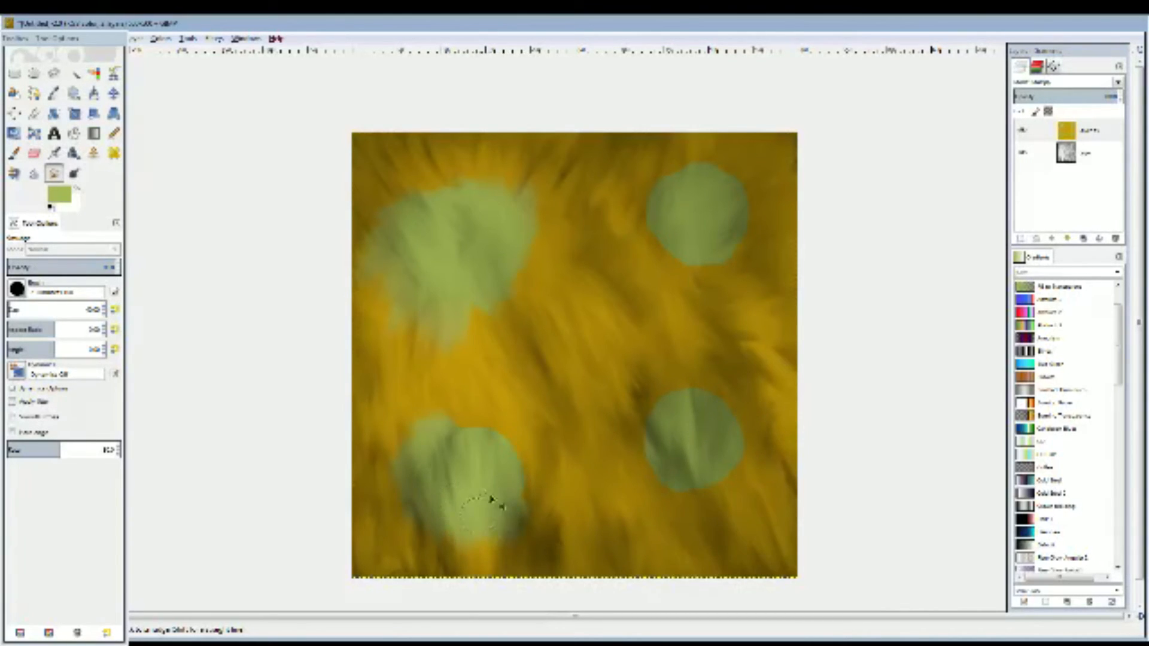
pyautogui.moveTo(461, 456)
pyautogui.mouseDown()
pyautogui.moveTo(503, 419)
pyautogui.moveTo(517, 452)
pyautogui.mouseUp()
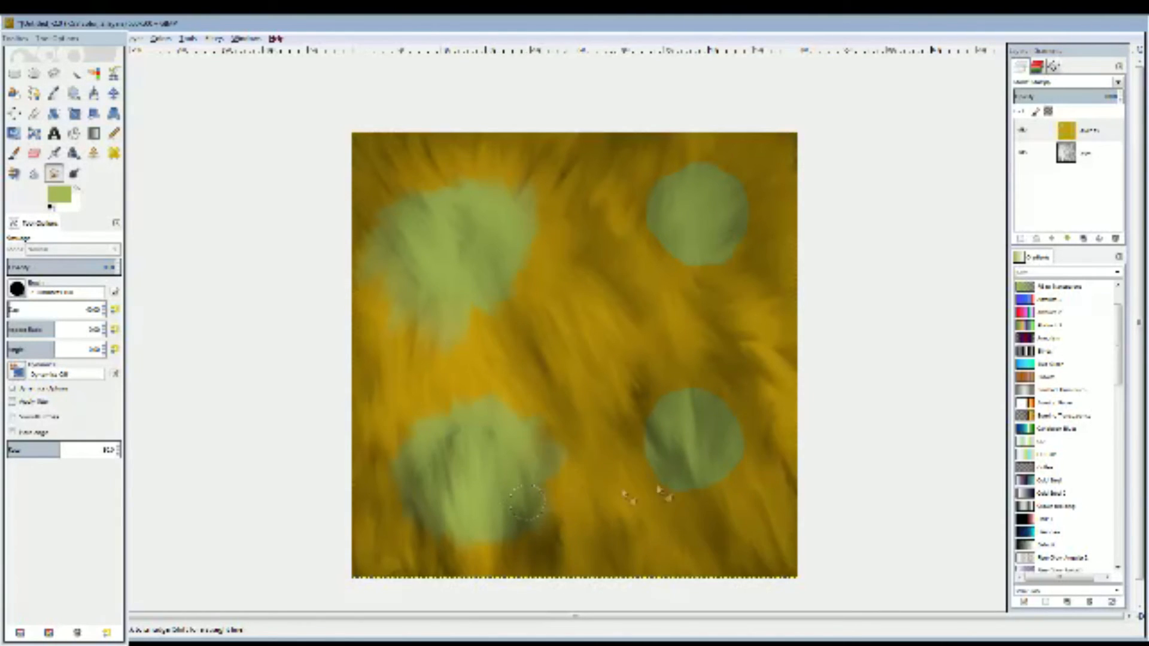
pyautogui.moveTo(658, 424); pyautogui.dragTo(659, 454)
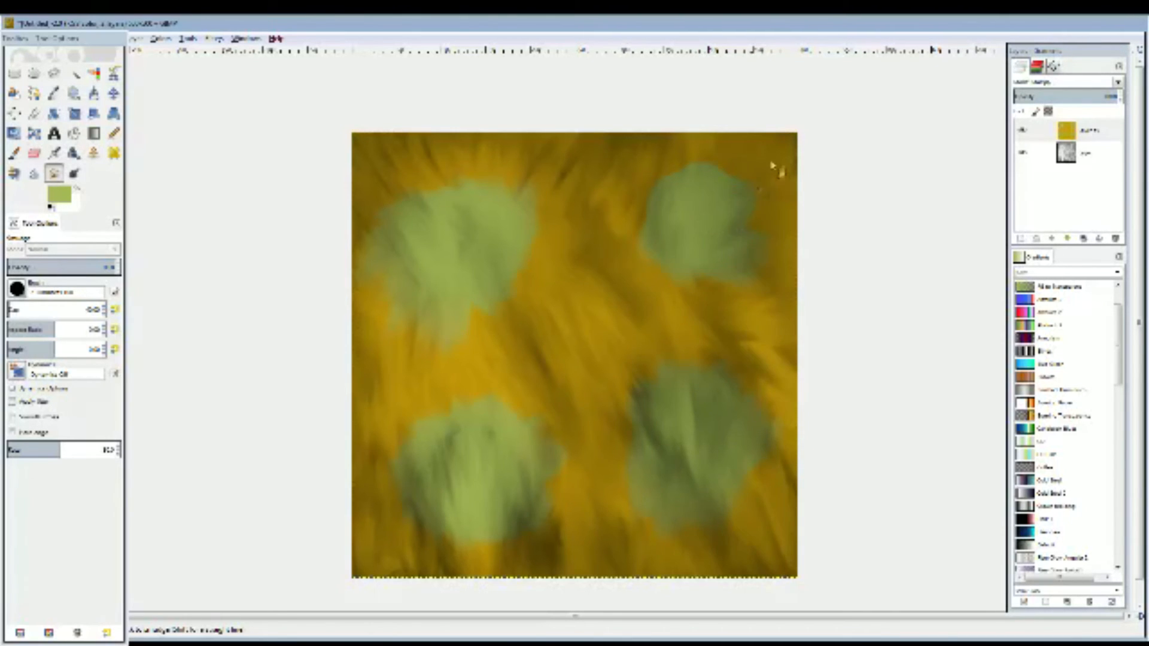
pyautogui.moveTo(698, 159)
pyautogui.mouseDown()
pyautogui.moveTo(656, 154)
pyautogui.moveTo(643, 182)
pyautogui.mouseUp()
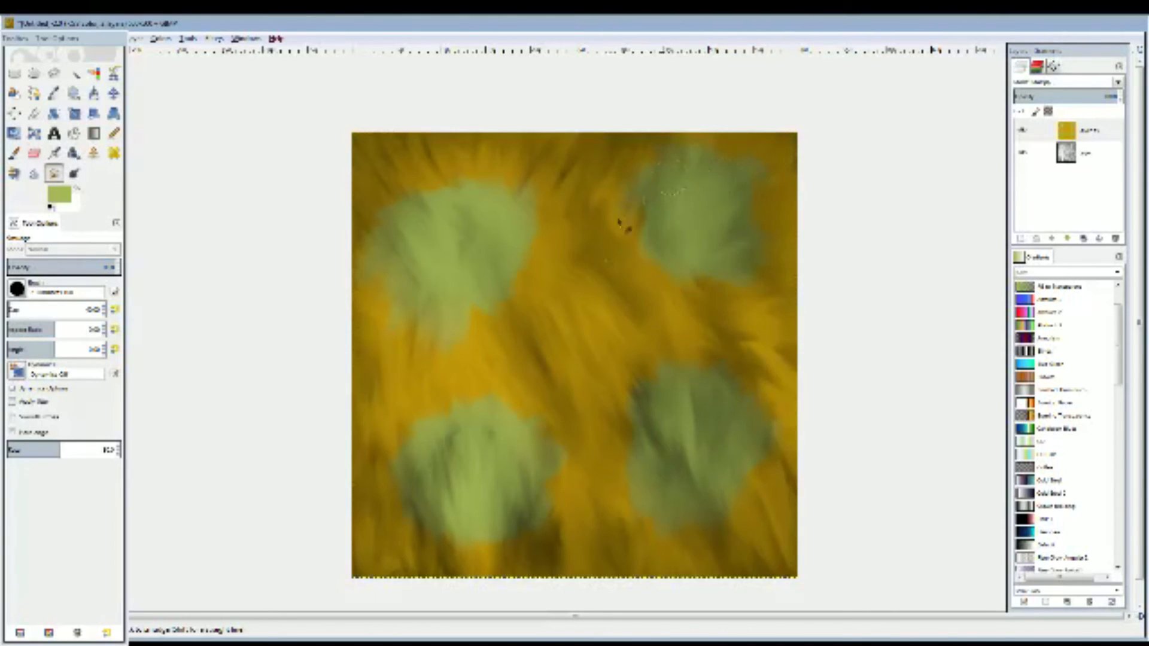